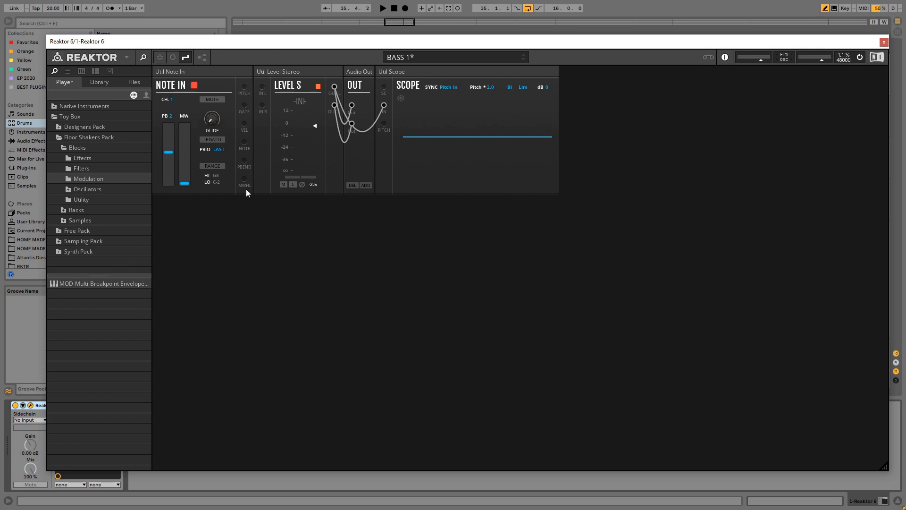
Step: Add the OSC-Wavetable block from the Floor Shakers Pack oscillators to the rack below the Note In block
left_click(90, 180)
left_click(97, 188)
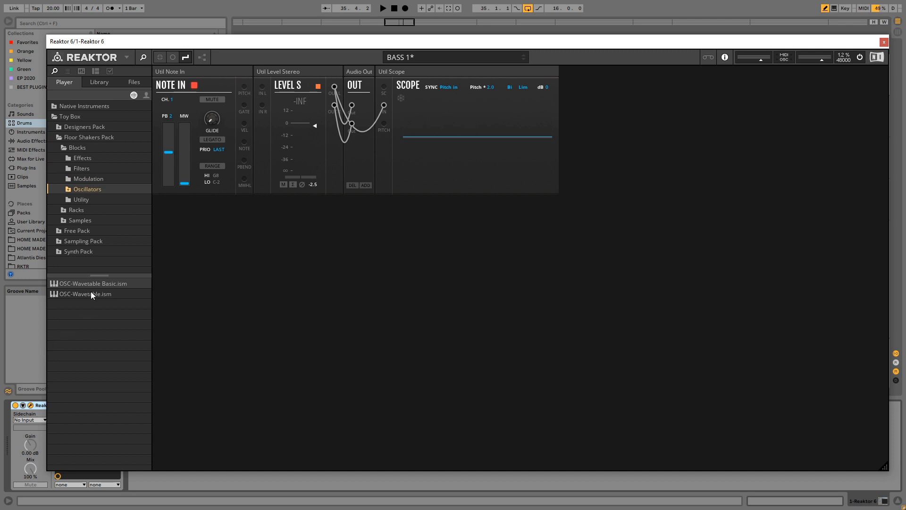
left_click_drag(81, 295, 361, 278)
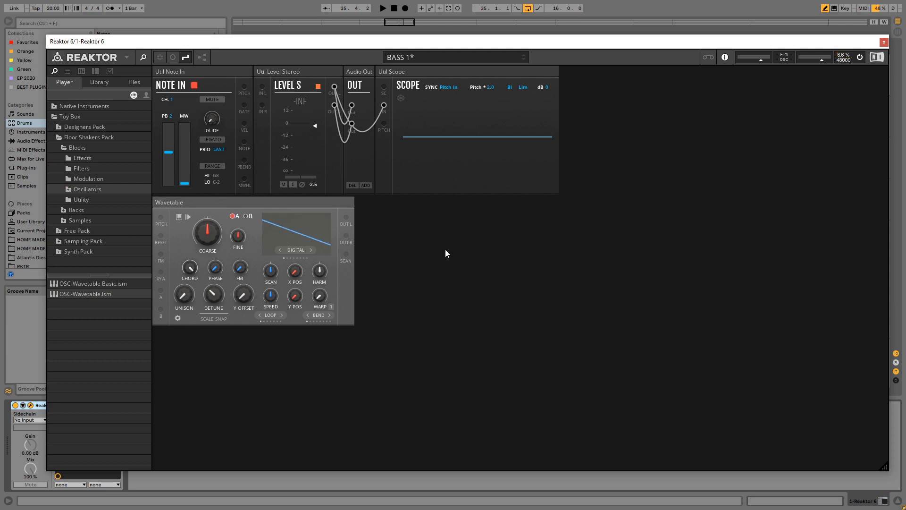
Step: Add two AMP-Bento VCA blocks from Blocks Base beside the Wavetable oscillator by searching for "vca"
double_click(424, 272)
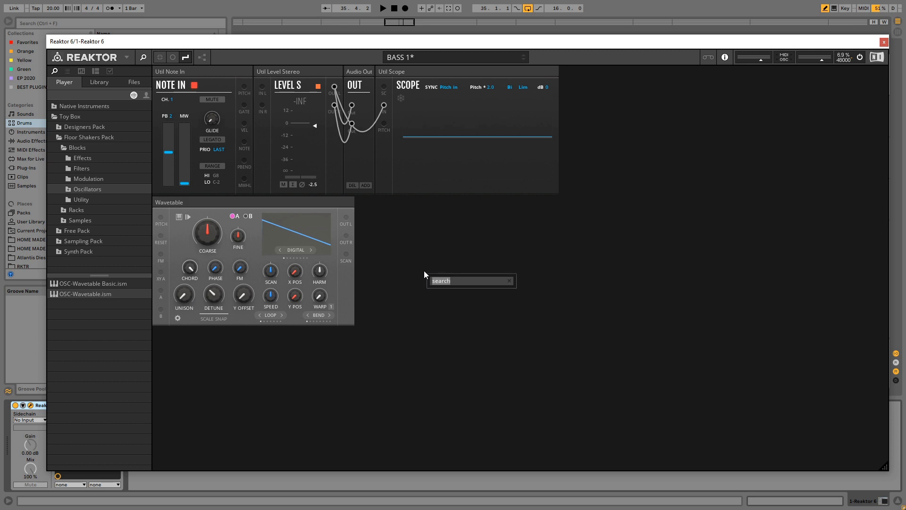
type("va")
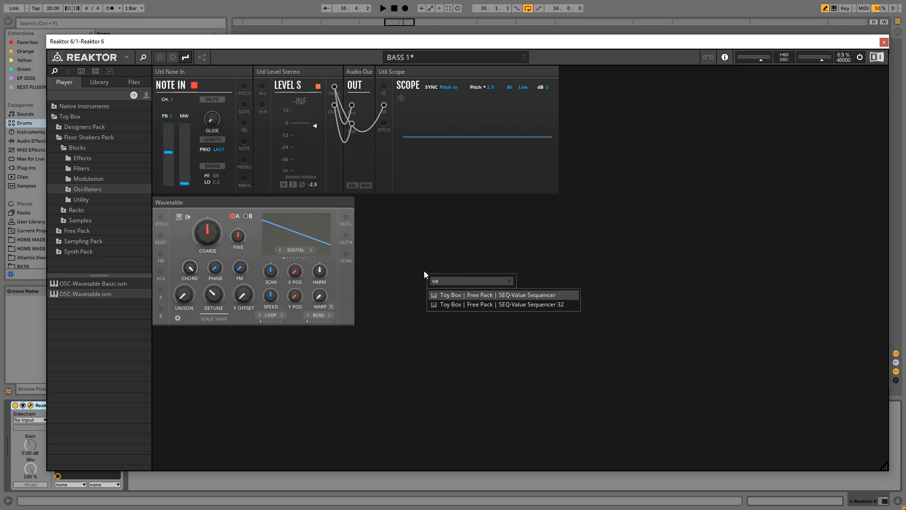
type("c")
type("ca")
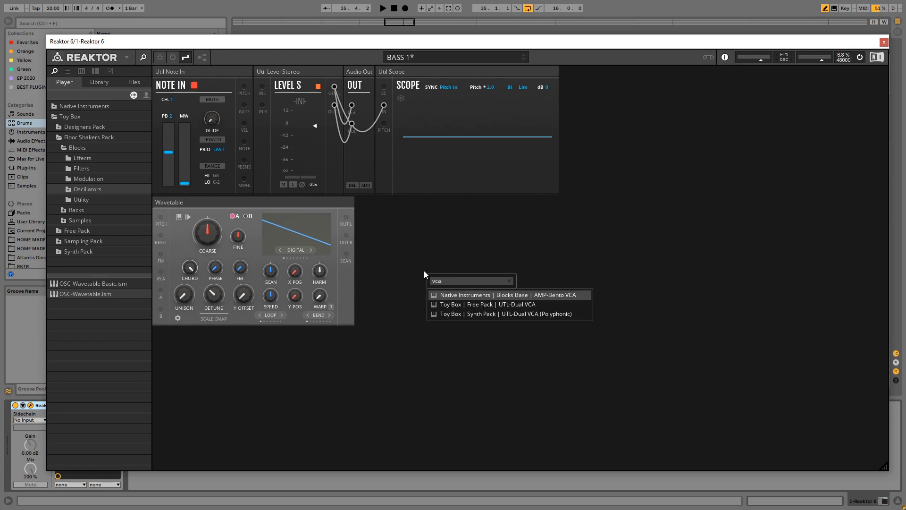
left_click(491, 294)
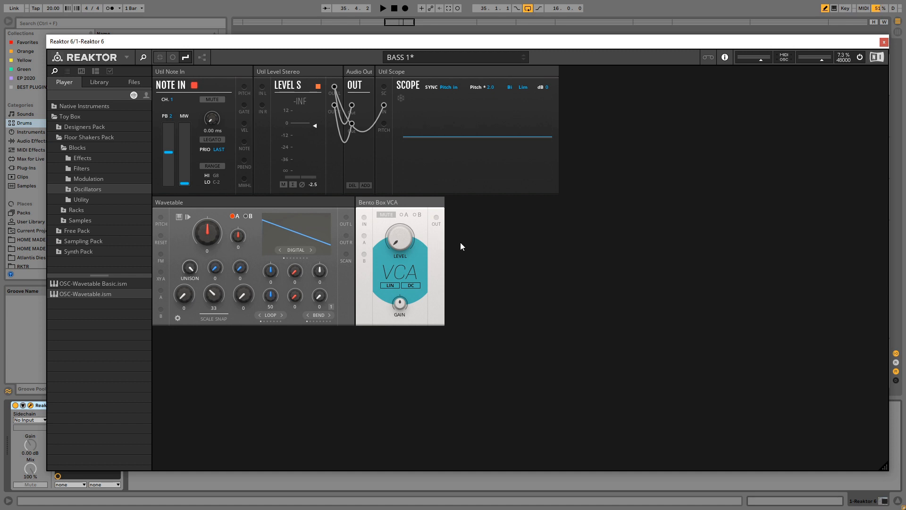
double_click(523, 236)
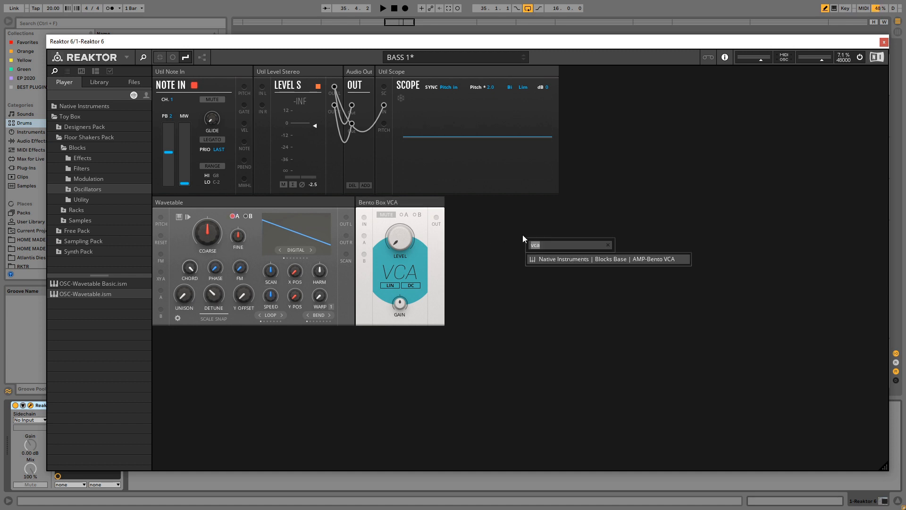
left_click(547, 259)
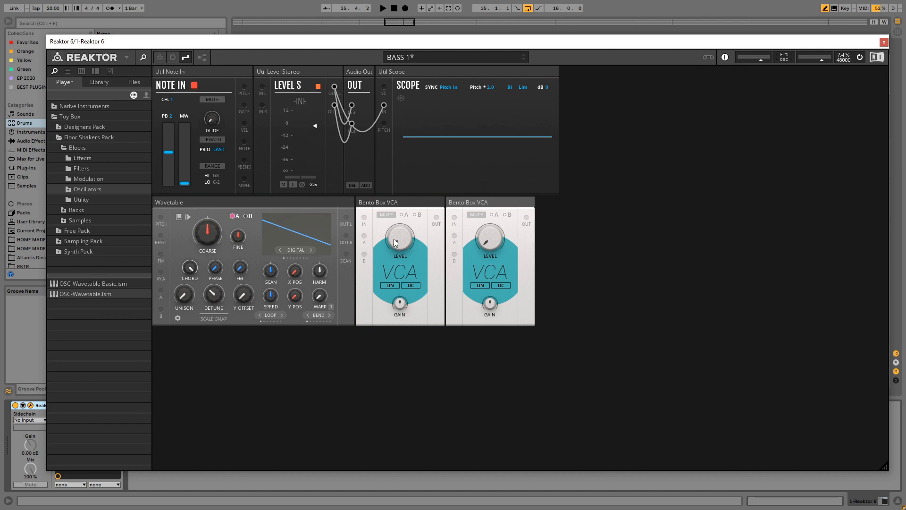
Step: Search for "adsr" and add the MOD-Bento ADSR Envelope block after the second VCA
double_click(611, 245)
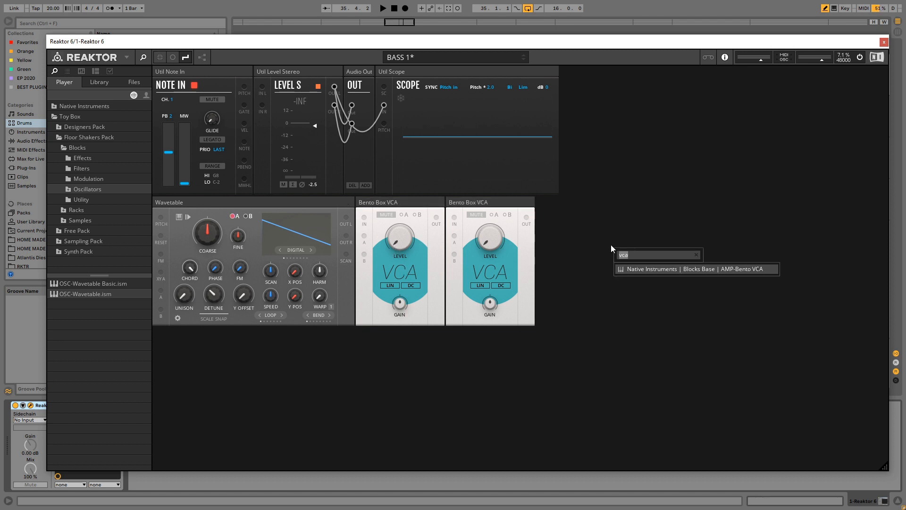
type("as")
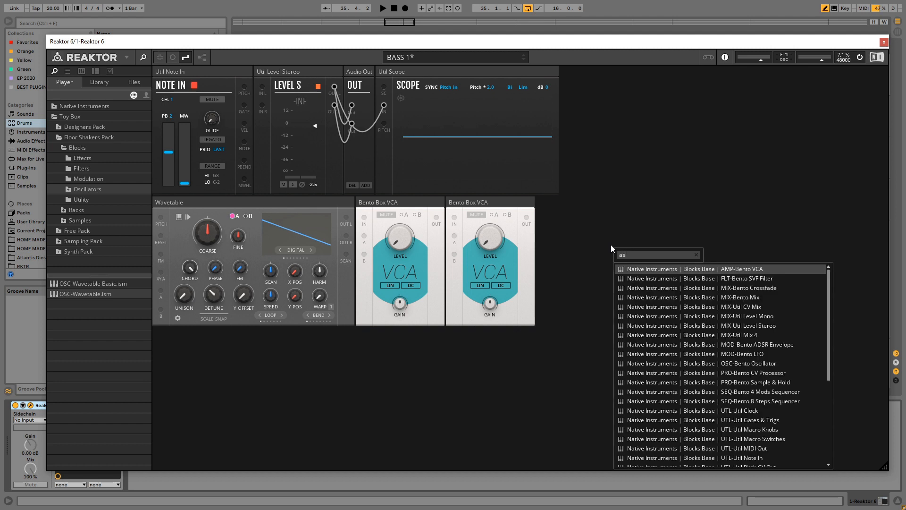
key("BackSpace")
type("dsr")
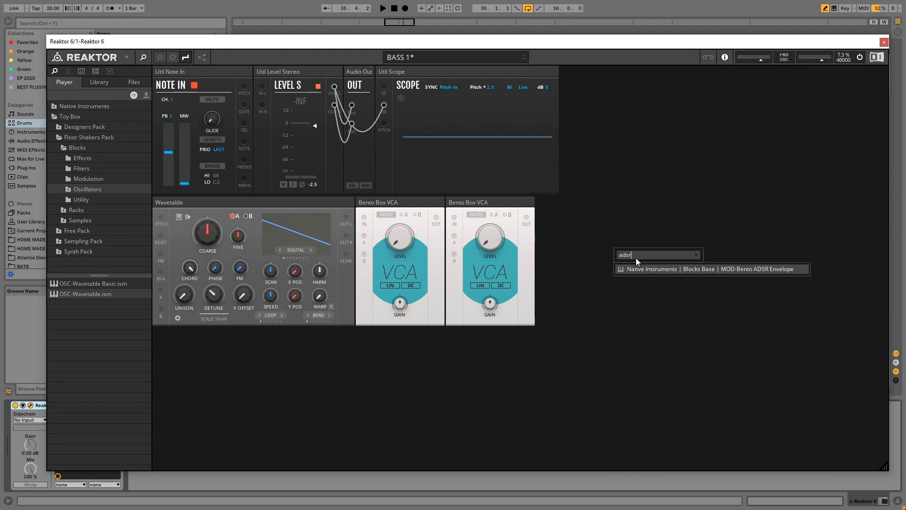
left_click(638, 269)
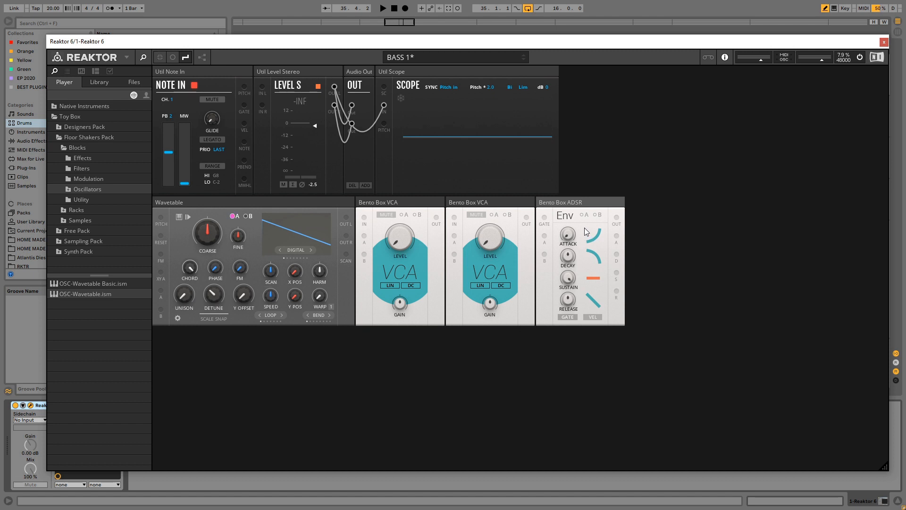
Step: Connect Note In's Gate output to the ADSR's Gate input and color the wire orange
left_click_drag(245, 106, 544, 218)
right_click(541, 227)
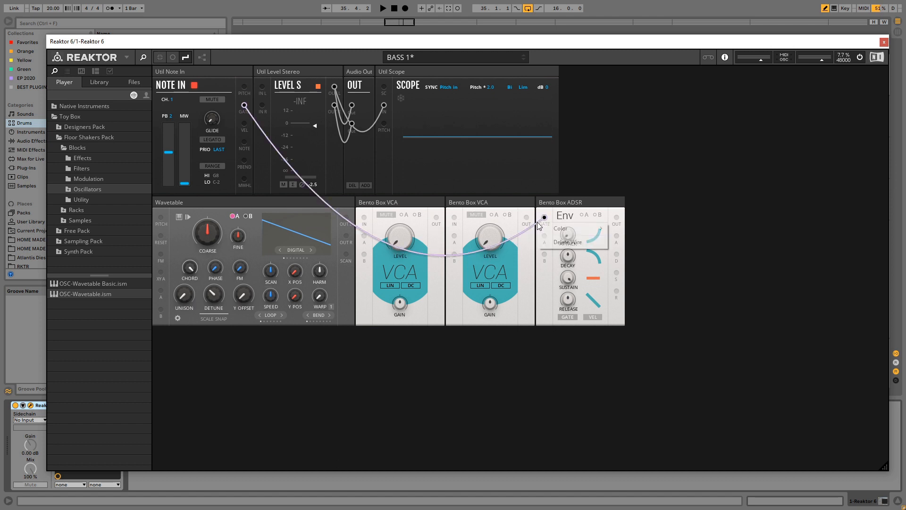
mouse_move(591, 235)
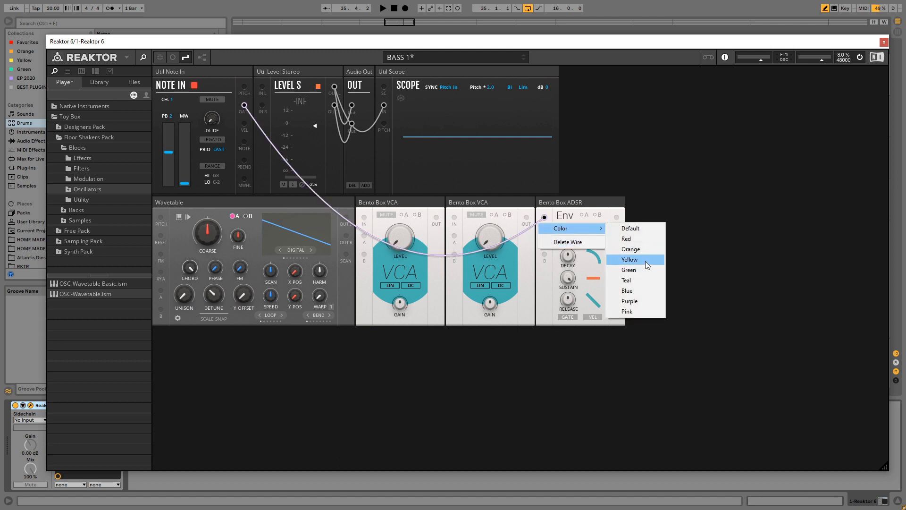
left_click(639, 250)
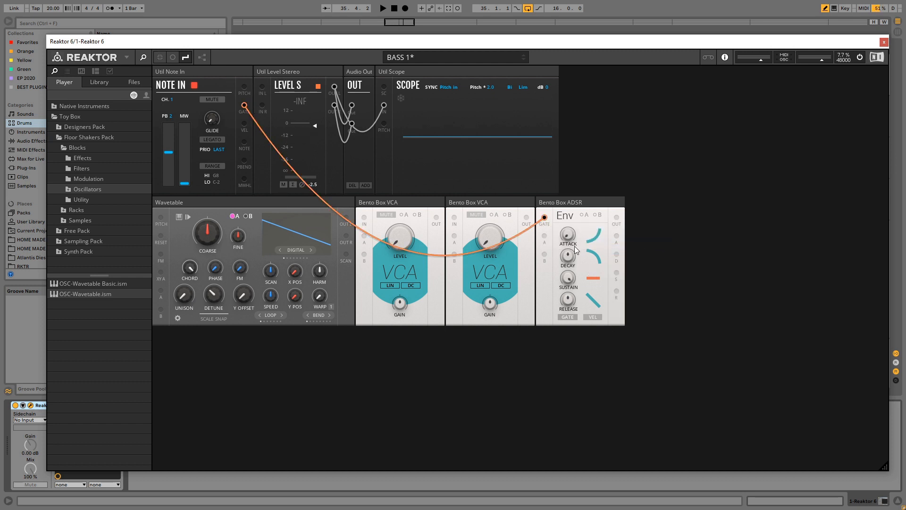
Step: Wire the ADSR output to both VCAs' A inputs, and the Wavetable's L and R outputs to the first and second VCA's In
left_click_drag(616, 217, 365, 238)
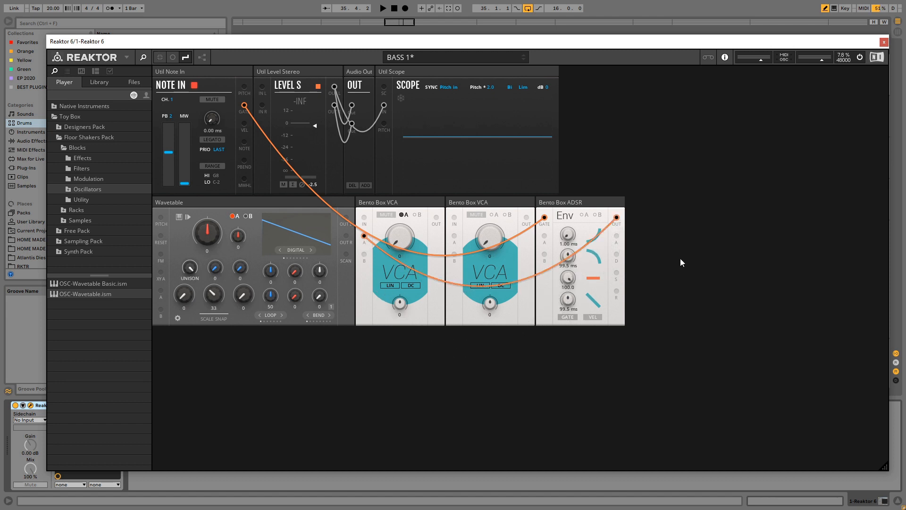
left_click_drag(616, 218, 454, 236)
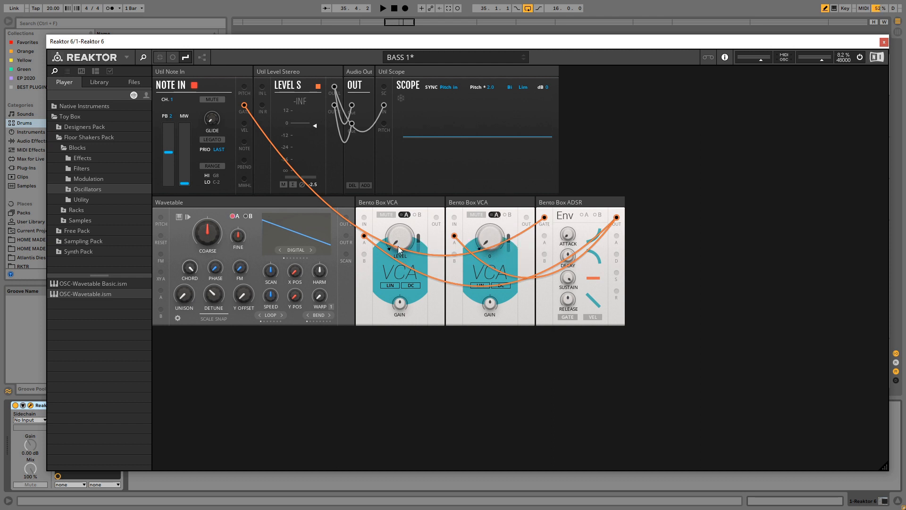
left_click_drag(347, 217, 453, 218)
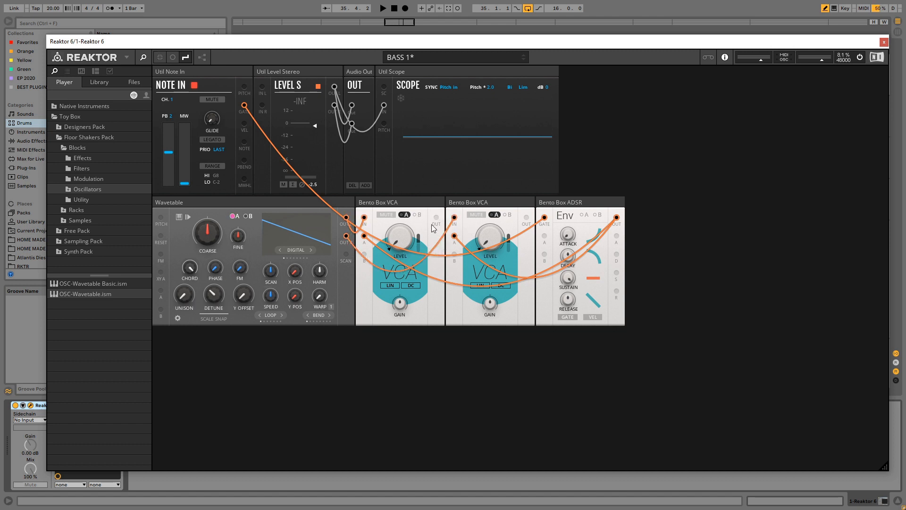
Step: Connect the first VCA's output to Level Stereo's In L and the second VCA's output to In R
left_click_drag(436, 217, 262, 86)
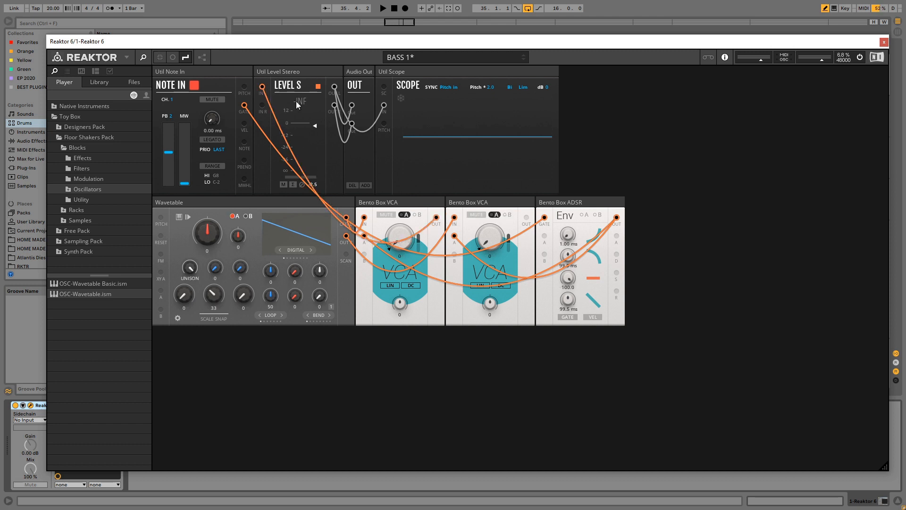
left_click_drag(526, 218, 264, 104)
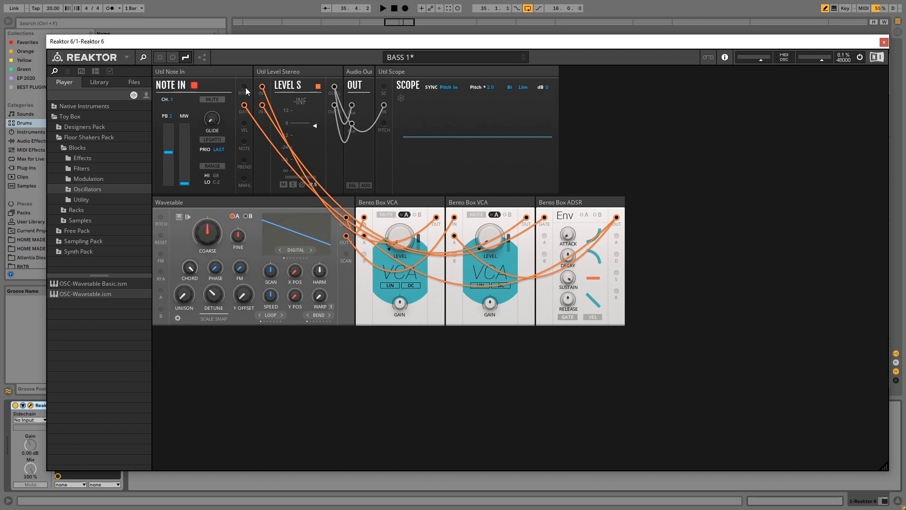
Step: Connect Note In's Pitch output to the Wavetable's Pitch input and color the wire red
left_click_drag(244, 87, 160, 217)
right_click(204, 217)
mouse_move(231, 222)
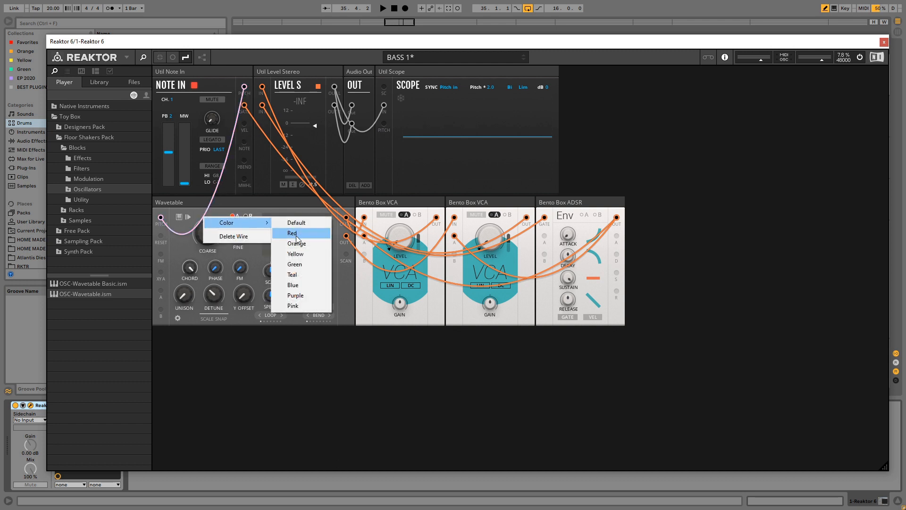
left_click(293, 234)
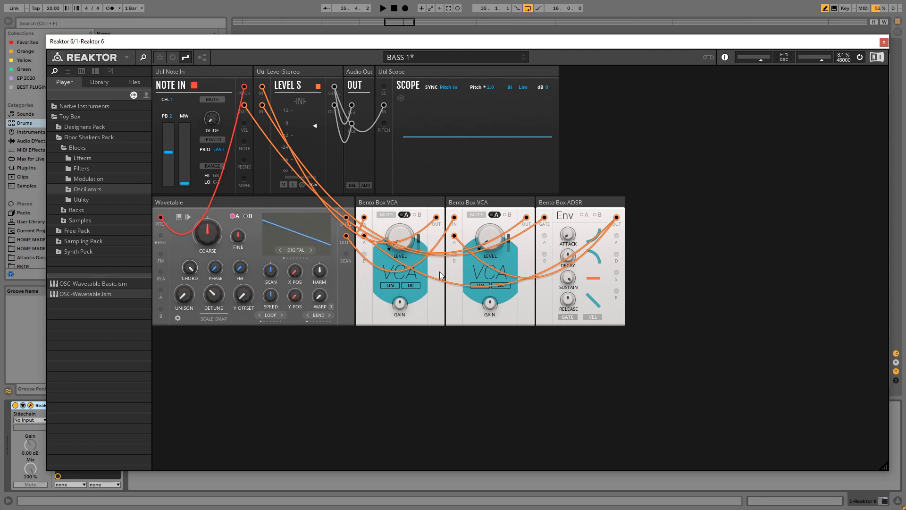
Step: Color the two modulation wires running from the ADSR output to the VCAs teal
right_click(593, 238)
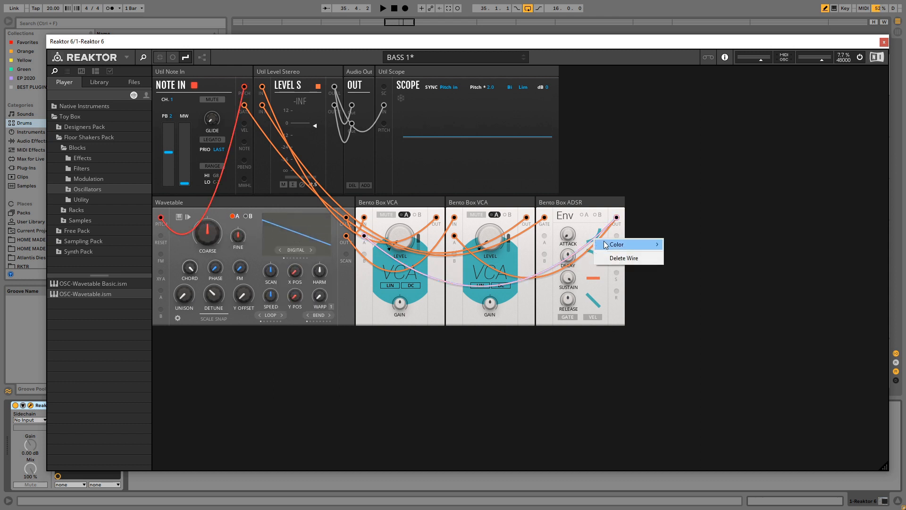
mouse_move(604, 244)
left_click(681, 293)
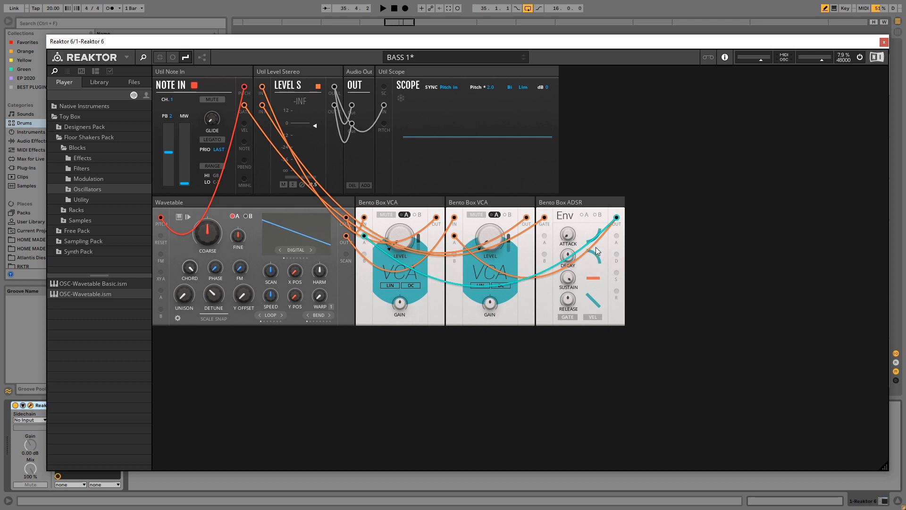
right_click(592, 245)
mouse_move(628, 254)
left_click(681, 304)
right_click(509, 358)
left_click(686, 350)
Step: Remove the two wires feeding the Level Stereo block's In R and In L
double_click(262, 105)
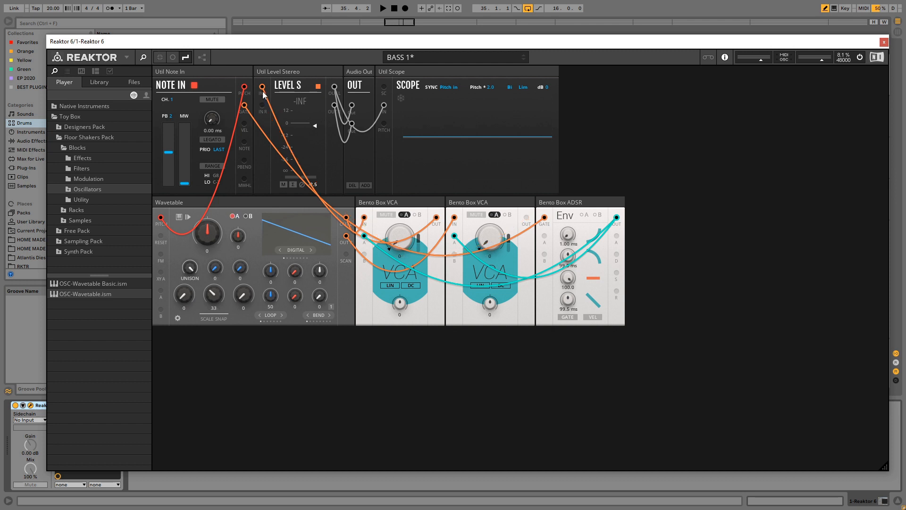
double_click(263, 88)
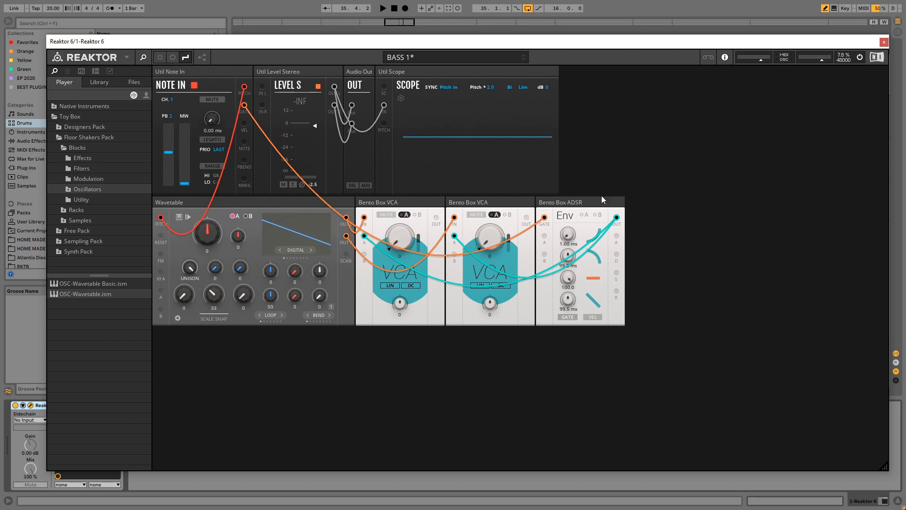
Step: Search for "filter" and add the Floor Shakers Pack FLT-Multi-Mode Filter (Stereo) block
double_click(446, 354)
type("filter")
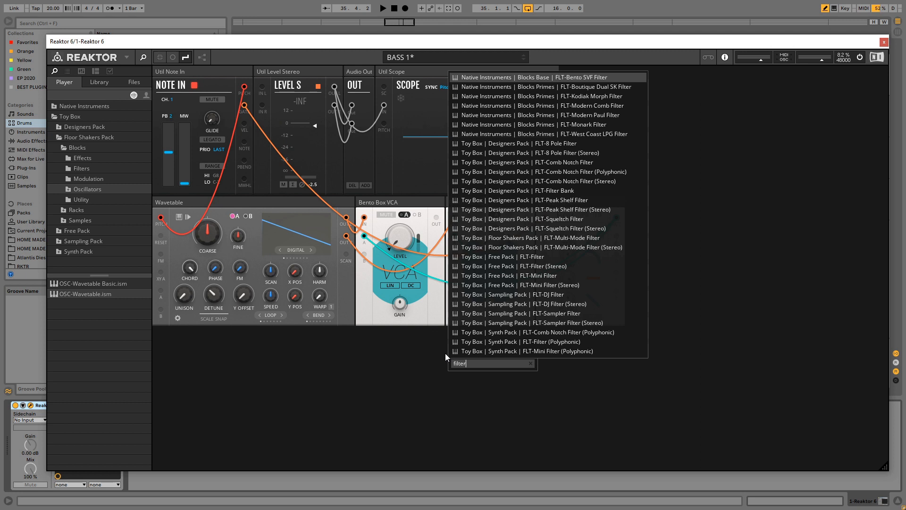
left_click(567, 247)
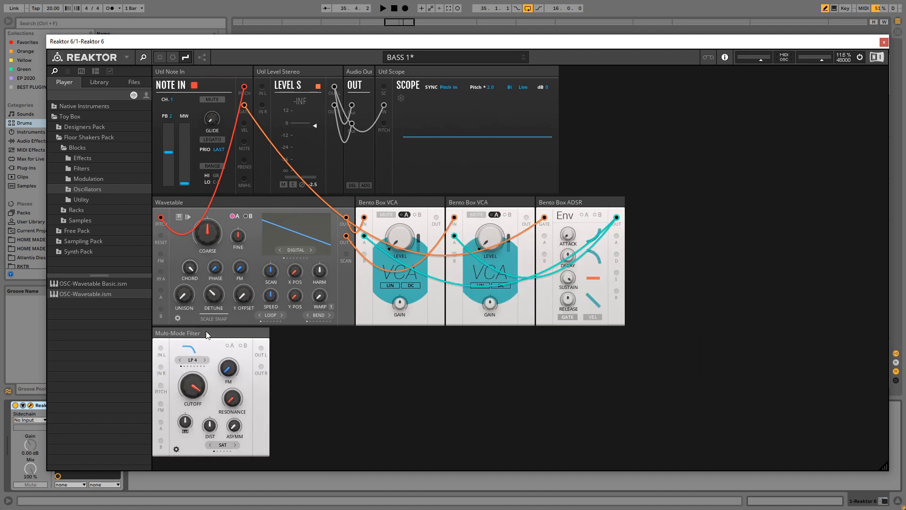
Step: Reorder the lower row as Wavetable, ADSR, two VCAs and Multi-Mode Filter, and wire the VCA outputs to the filter's In L and In R
left_click_drag(200, 338, 542, 237)
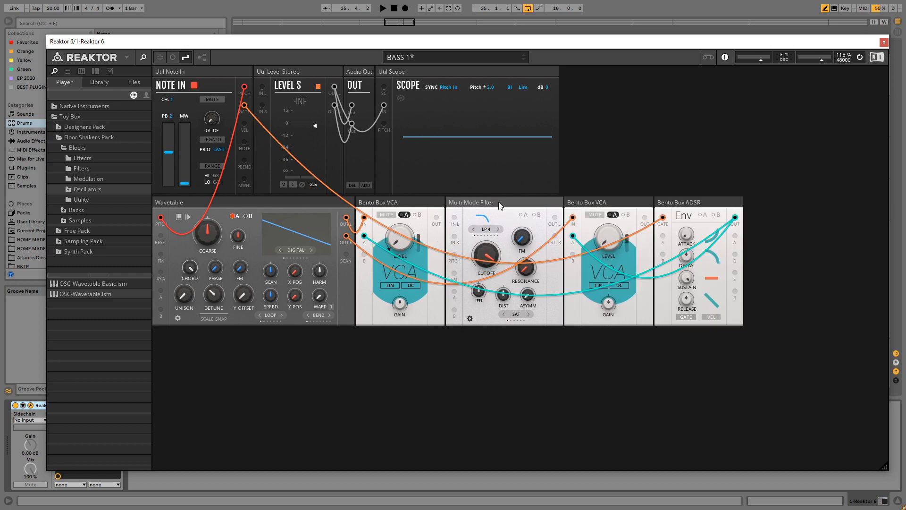
left_click_drag(490, 201, 632, 201)
left_click_drag(518, 203, 346, 204)
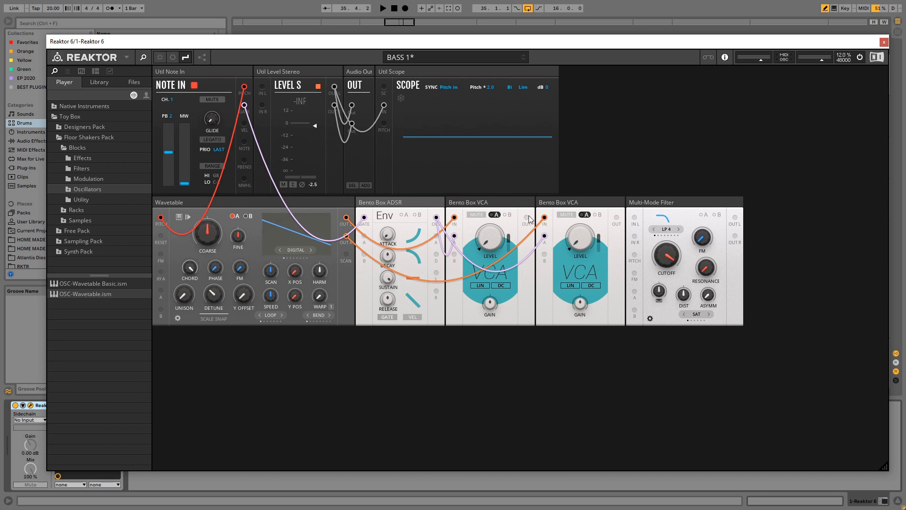
left_click_drag(528, 218, 634, 236)
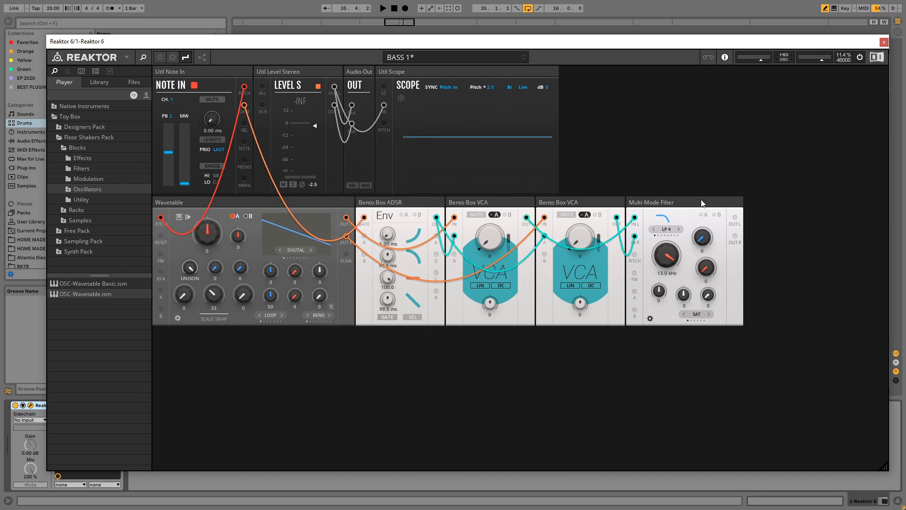
Step: Add the Floor Shakers Pack DYN-Multiband Compressor (Stereo) after the Multi-Mode Filter and wire the filter's outputs to its In L and In R
double_click(541, 380)
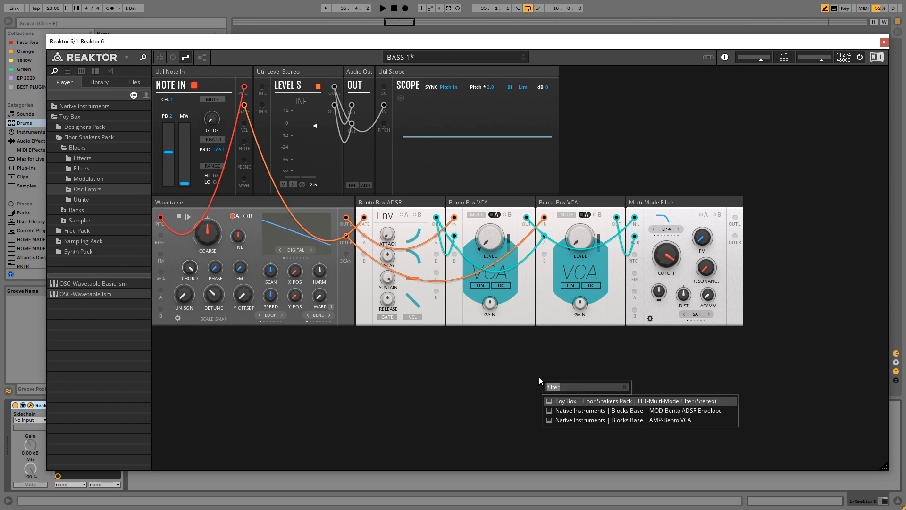
type("mu")
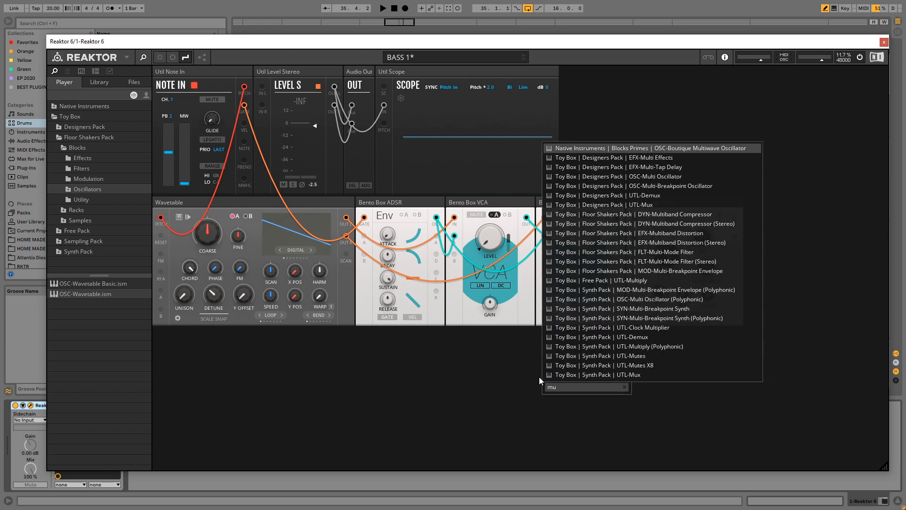
type("l")
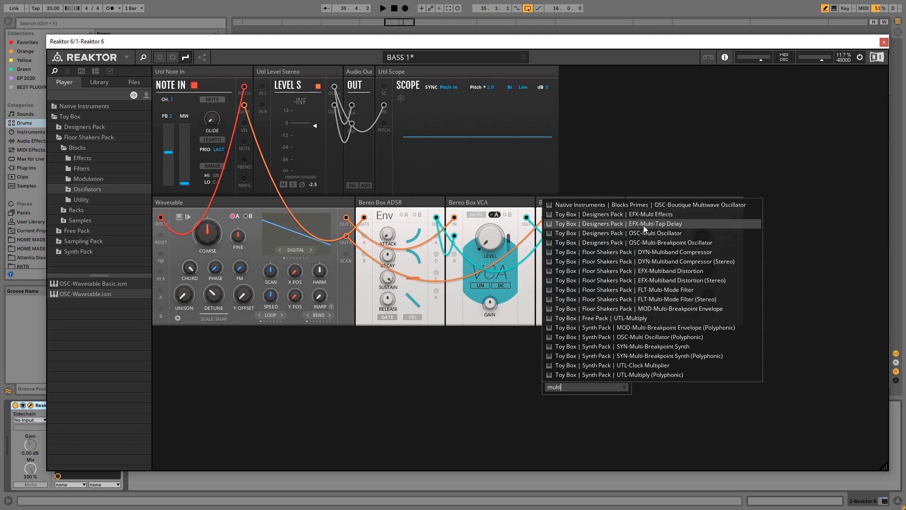
type("ti")
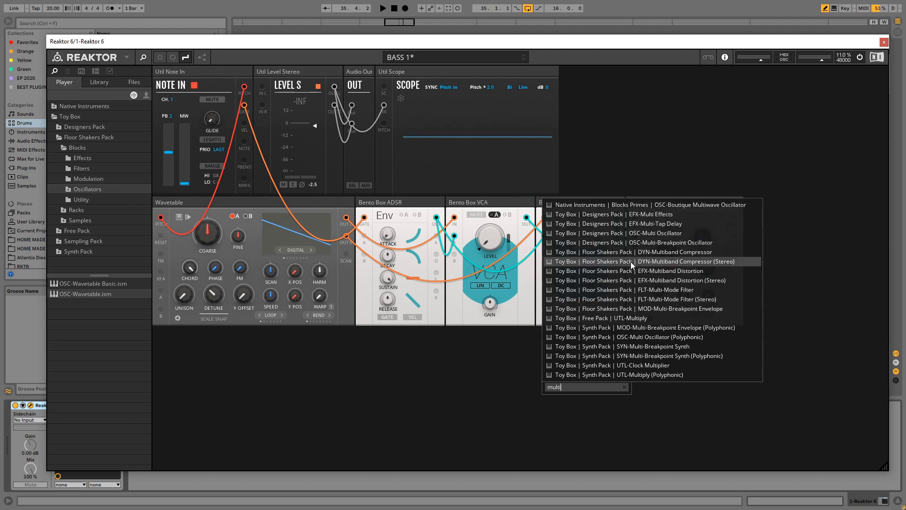
left_click(634, 262)
left_click_drag(229, 337, 810, 216)
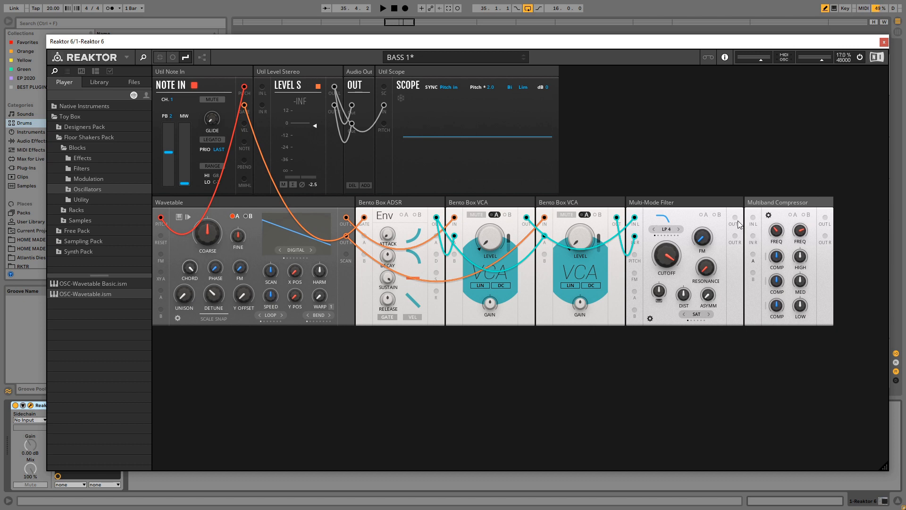
left_click_drag(735, 219, 752, 236)
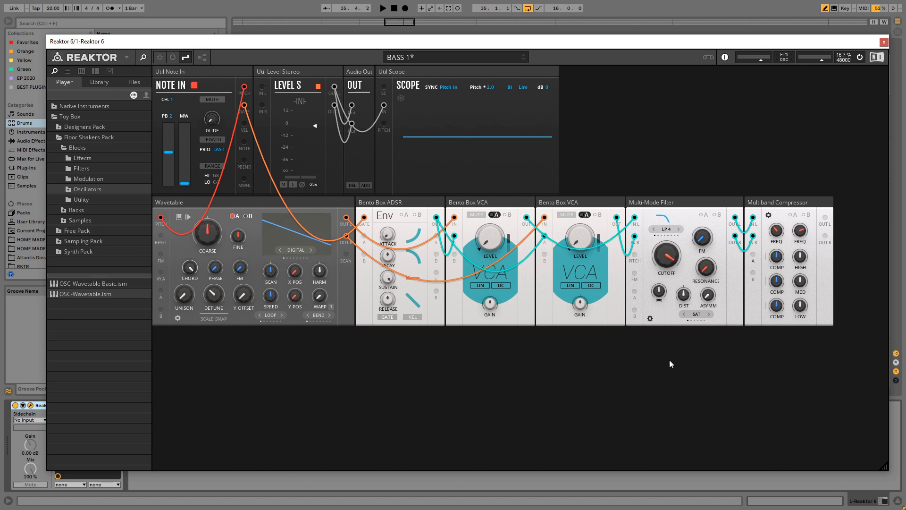
Step: Search for "limi", add the Free Pack DYN-Limiter (Stereo) block and place it directly before the Level Stereo block
double_click(664, 154)
type("limi")
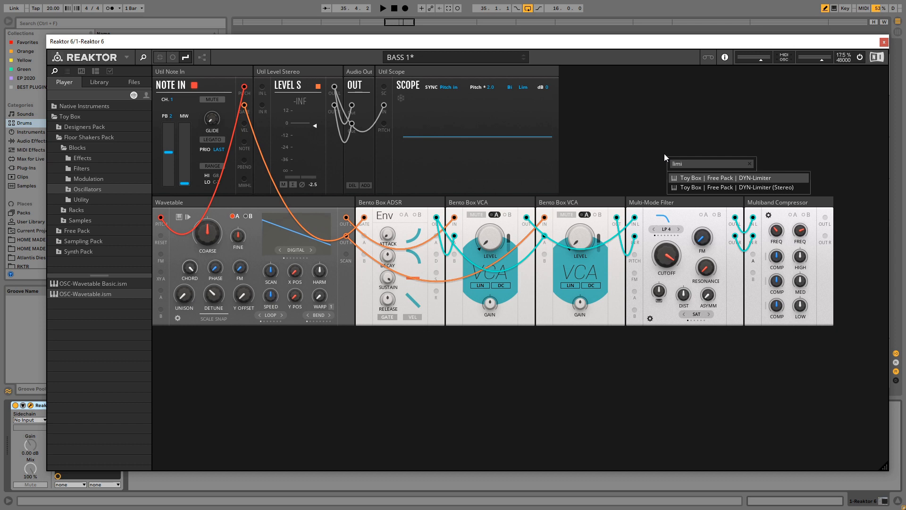
left_click(698, 188)
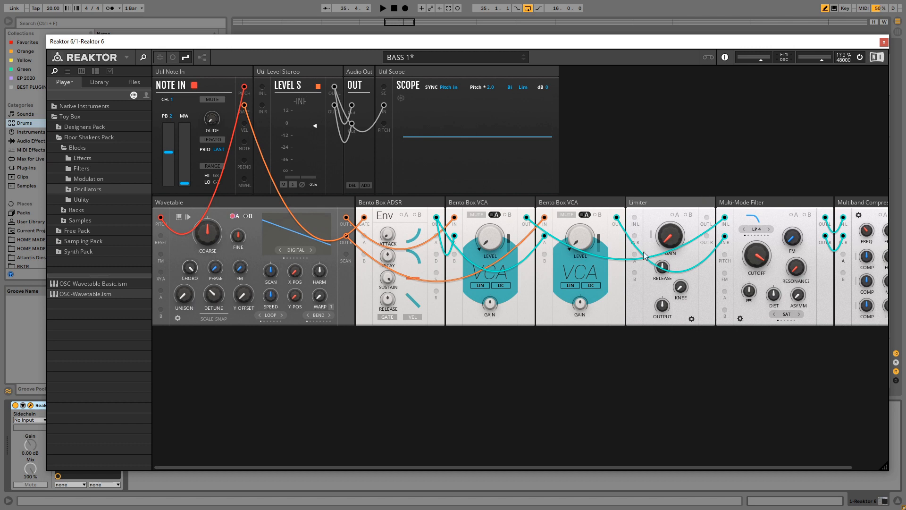
left_click_drag(715, 466, 782, 437)
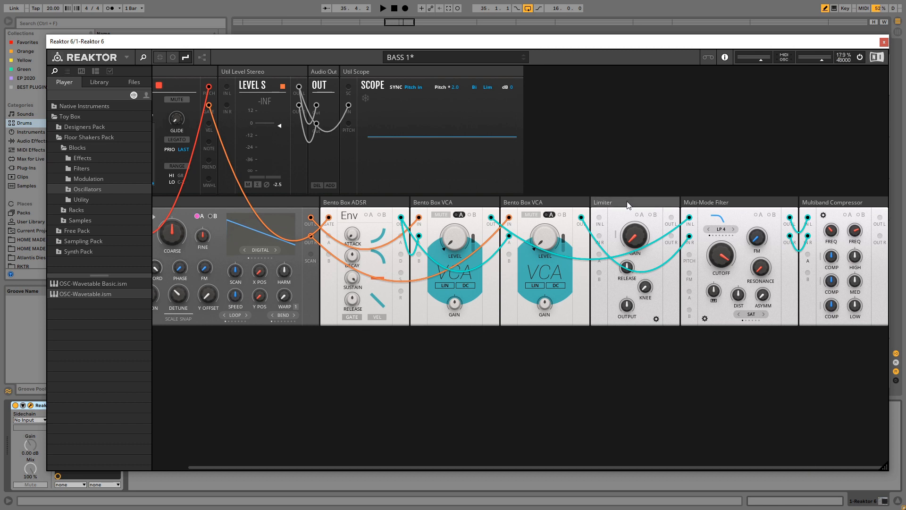
left_click_drag(629, 203, 240, 76)
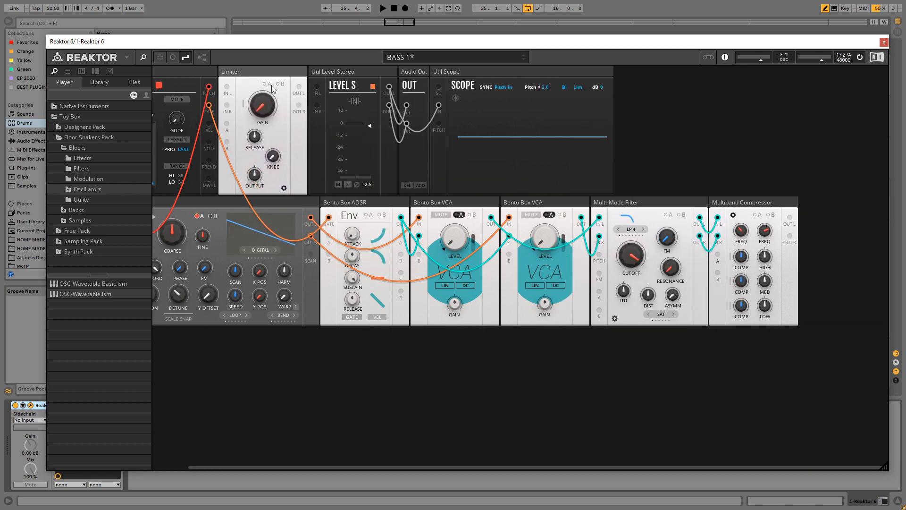
Step: Wire the Limiter's outputs to Level Stereo's inputs and the Multiband Compressor's outputs to the Limiter's In L and In R
left_click_drag(299, 87, 316, 105)
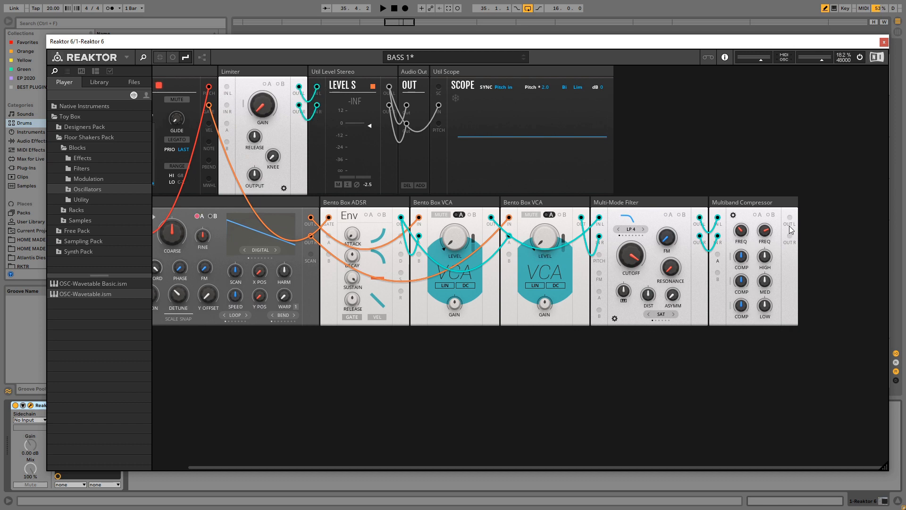
left_click_drag(790, 218, 226, 87)
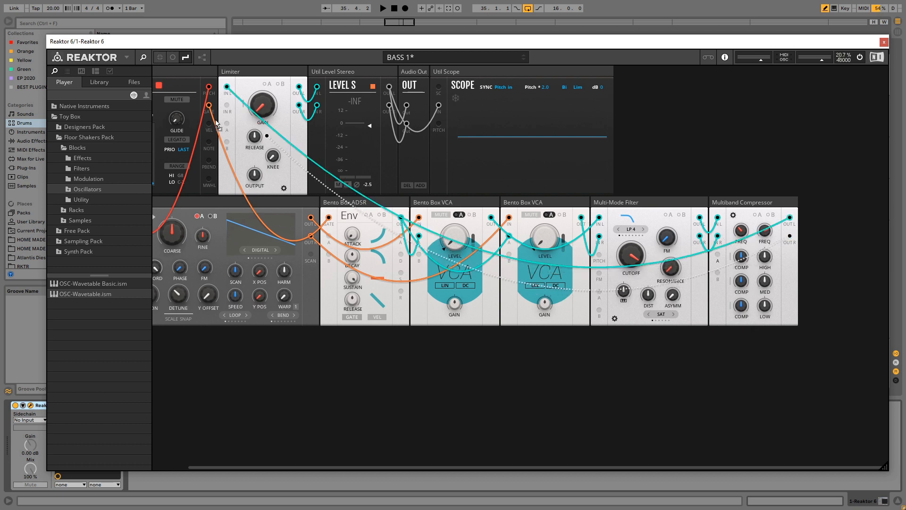
left_click_drag(217, 125, 228, 107)
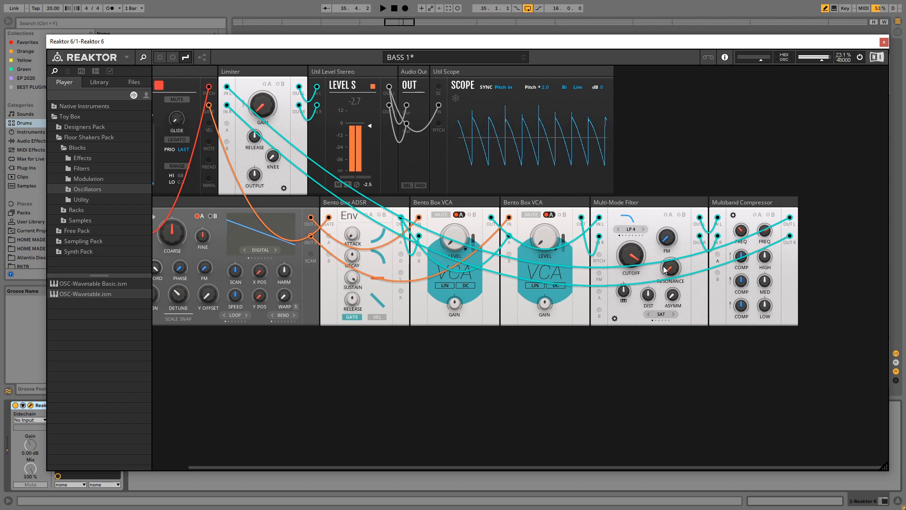
Step: Wire Note In's pitch output to the Multi-Mode Filter's pitch input and set the filter's cutoff to 16.7 kHz
left_click_drag(637, 257, 666, 190)
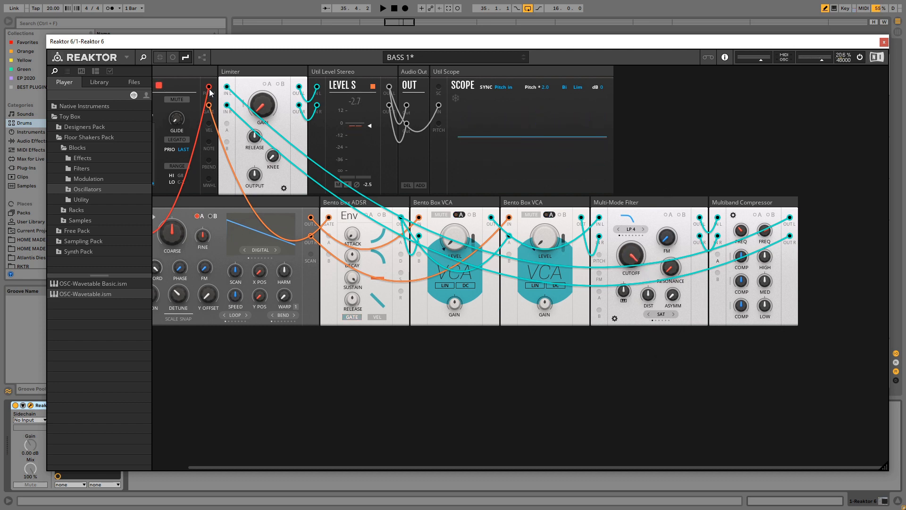
left_click_drag(209, 88, 599, 254)
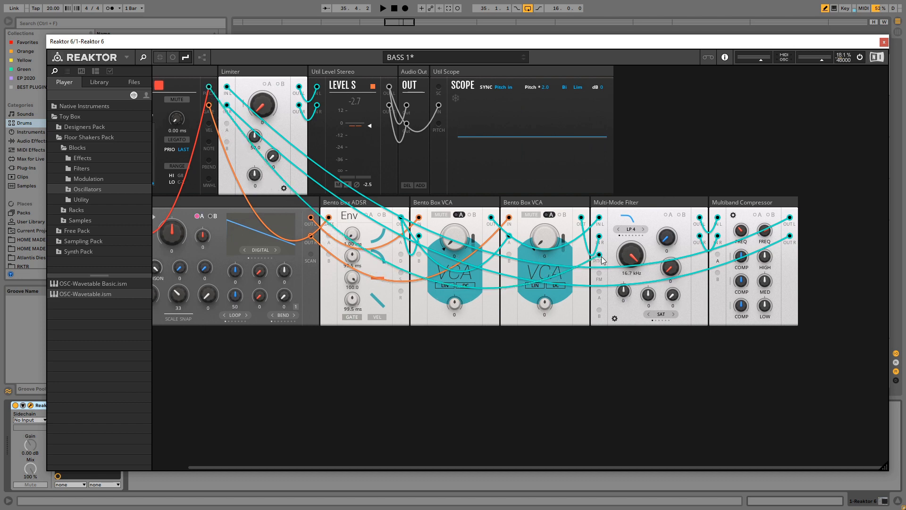
left_click_drag(494, 466, 424, 465)
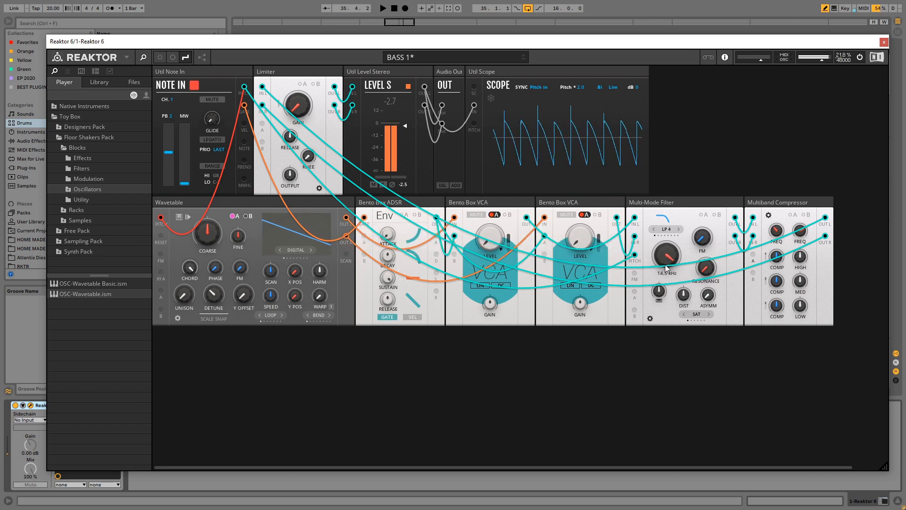
mouse_move(666, 255)
left_mouse_down()
mouse_move(664, 331)
mouse_move(662, 234)
mouse_move(669, 253)
left_mouse_up()
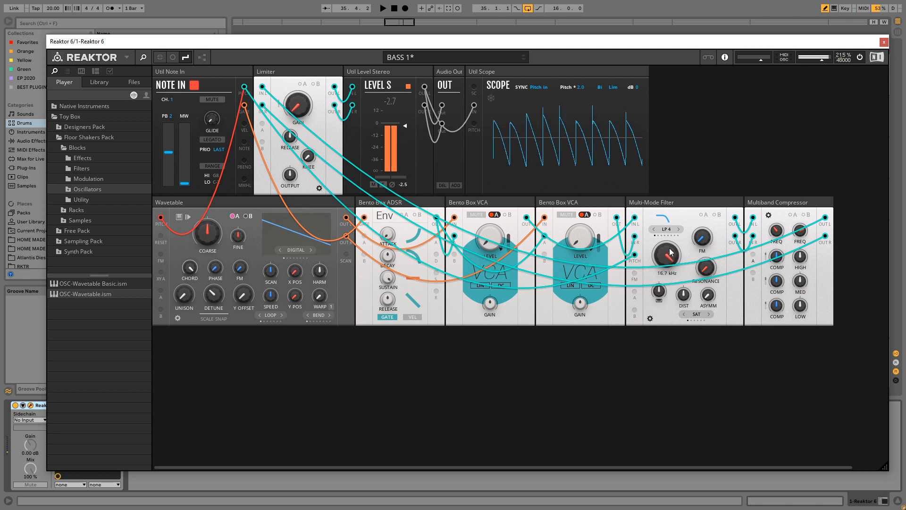
Step: Set the Multi-Mode Filter's distortion type to SINE and raise its Dist amount
left_click_drag(685, 298, 688, 283)
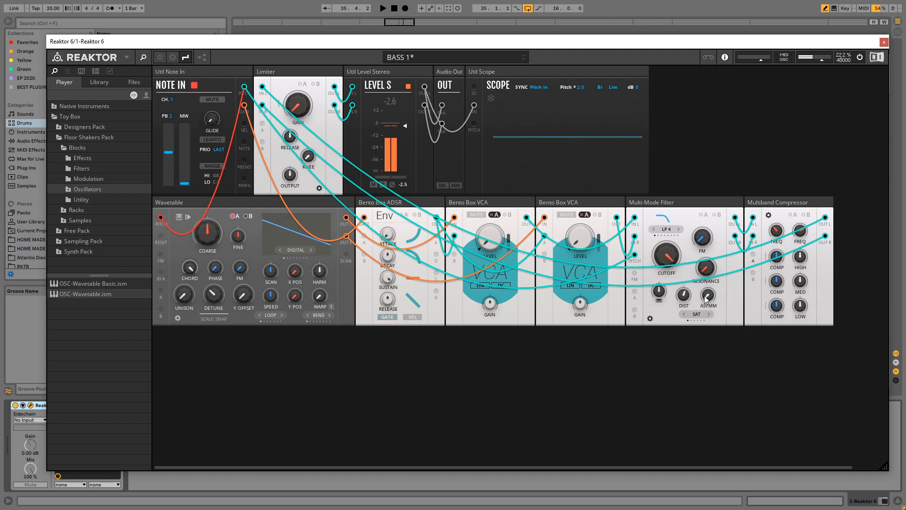
left_click(709, 314)
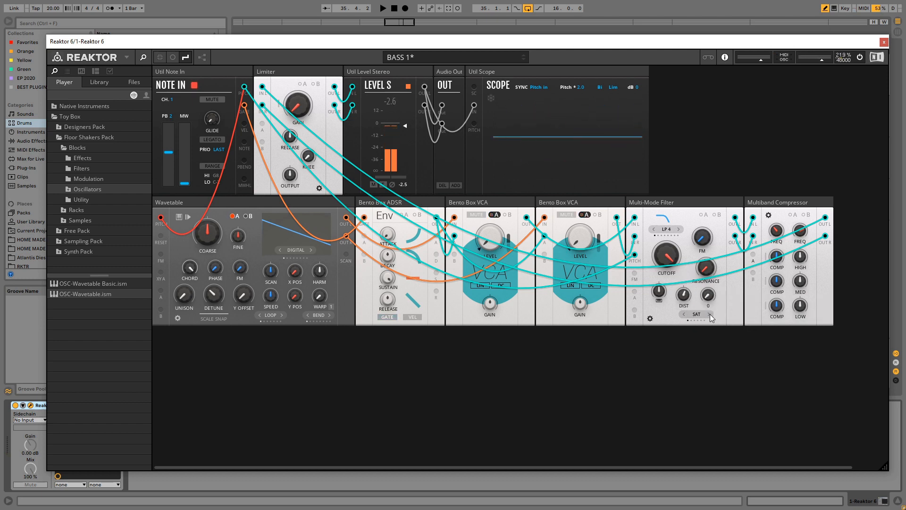
left_click(684, 314)
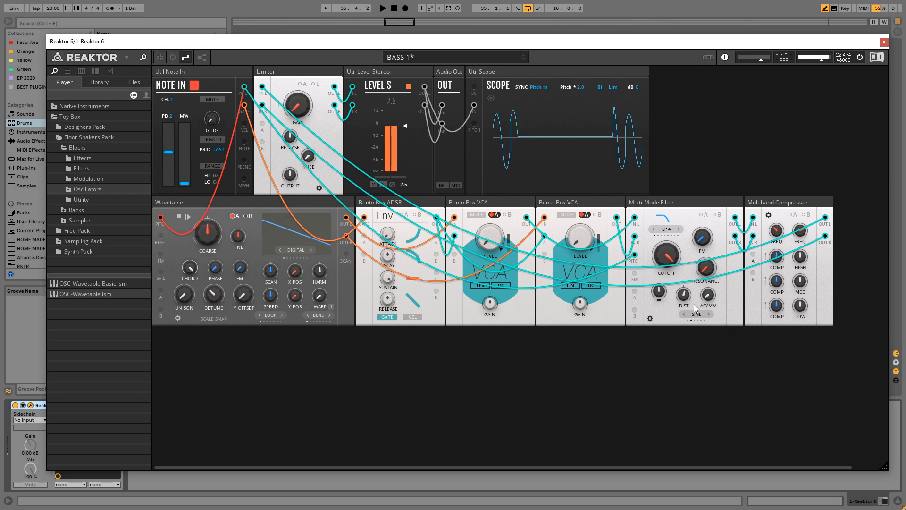
left_click_drag(684, 295, 684, 281)
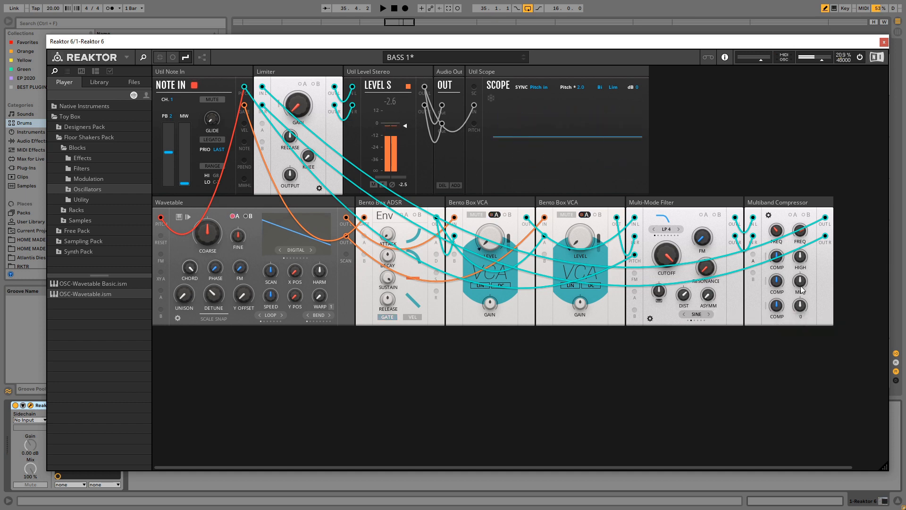
Step: Load the 9 - OTT preset in the Multiband Compressor and return to its main controls
left_click(769, 218)
left_click(806, 230)
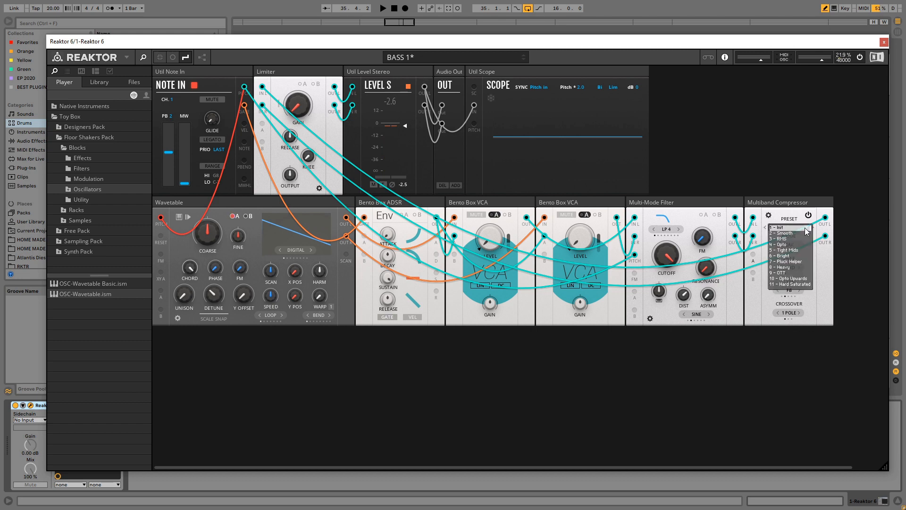
left_click(799, 272)
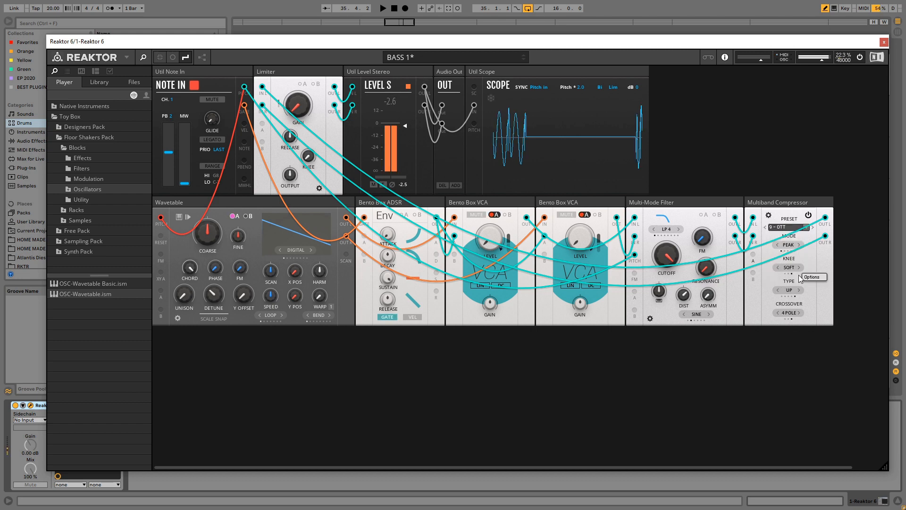
left_click(768, 216)
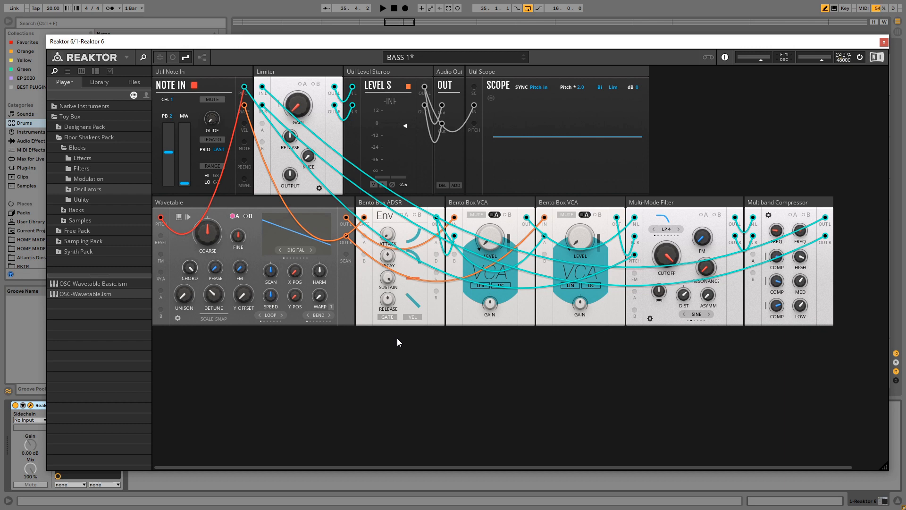
Step: Add a second Floor Shakers Pack OSC-Wavetable block in a new row and wire Note In's pitch output to its pitch input
right_click(397, 361)
left_click(521, 365)
double_click(520, 364)
type("wave")
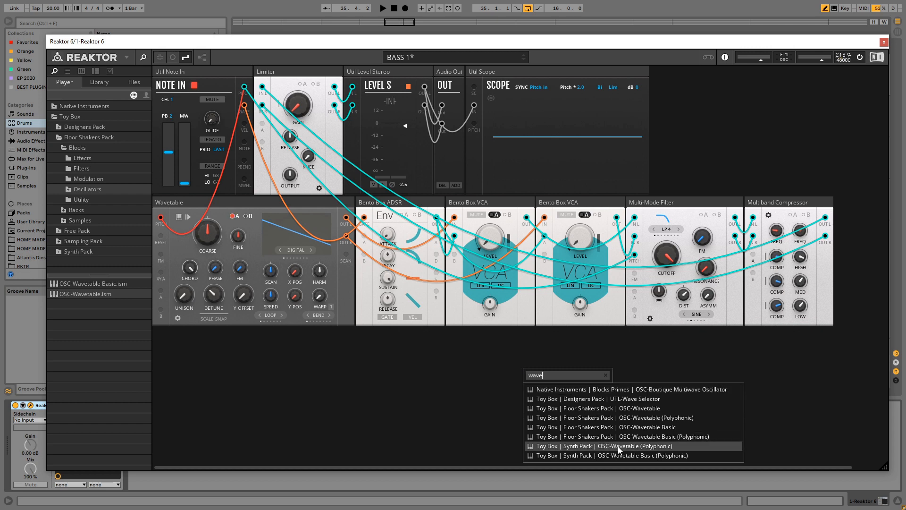
left_click(619, 411)
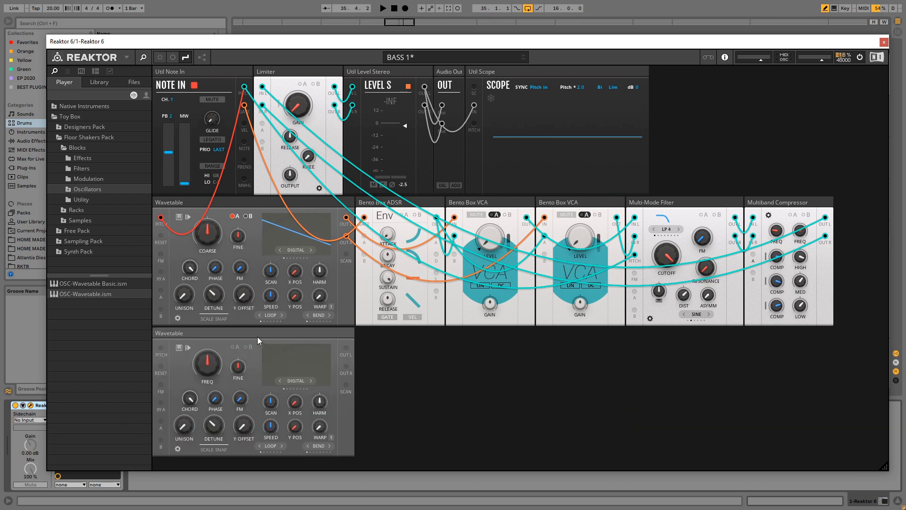
mouse_move(257, 337)
left_click_drag(244, 86, 160, 348)
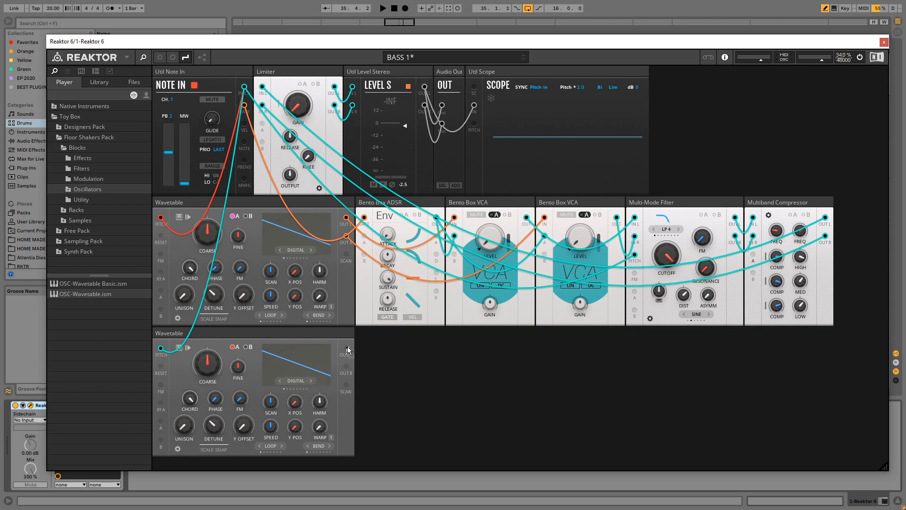
Step: Wire the second Wavetable's Out L to the first Wavetable's FM input and try different FM amounts on the first Wavetable
left_click_drag(348, 350, 160, 255)
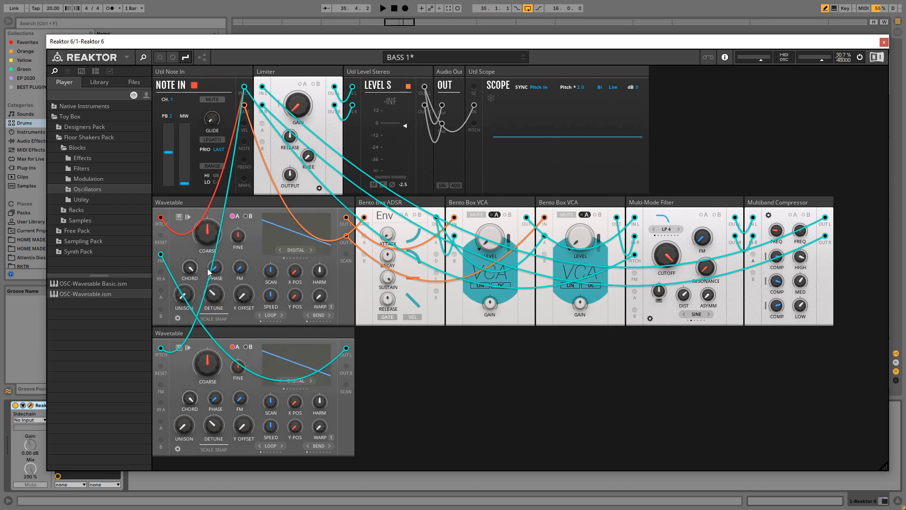
left_click_drag(242, 270, 242, 255)
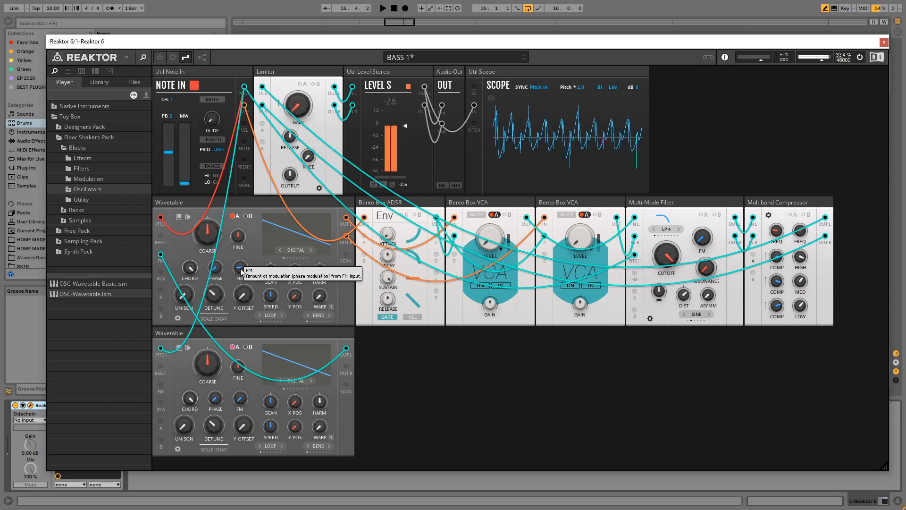
left_click_drag(240, 268, 246, 307)
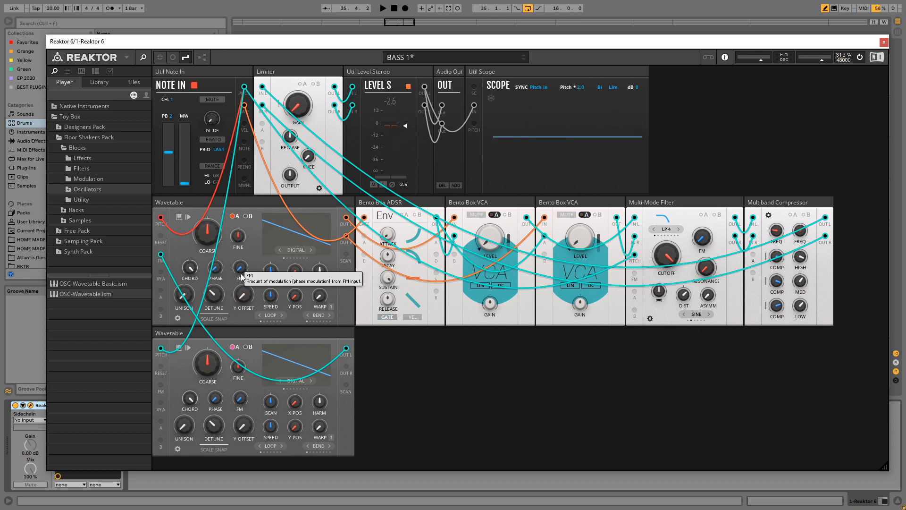
Step: Search for "lfo" and add the Blocks Base MOD-Bento LFO block beside the second Wavetable
right_click(477, 359)
left_click(298, 285)
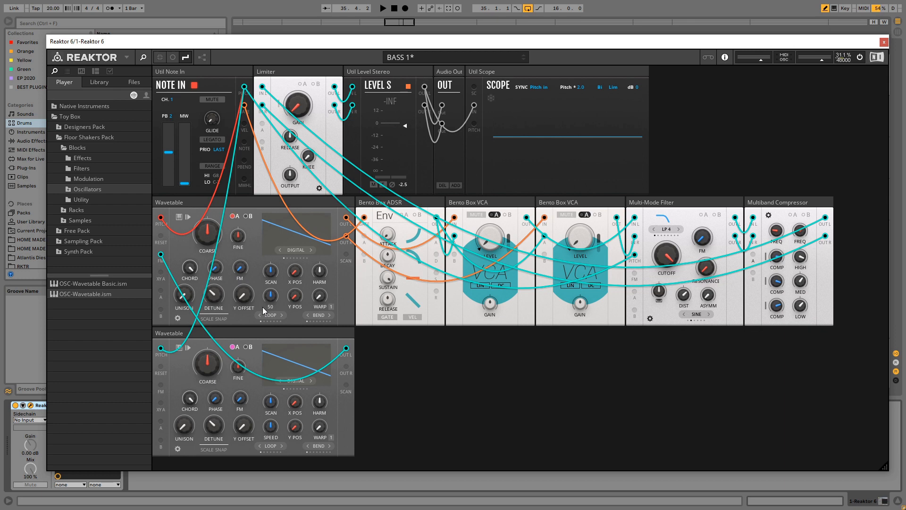
key("Return")
type("lfo")
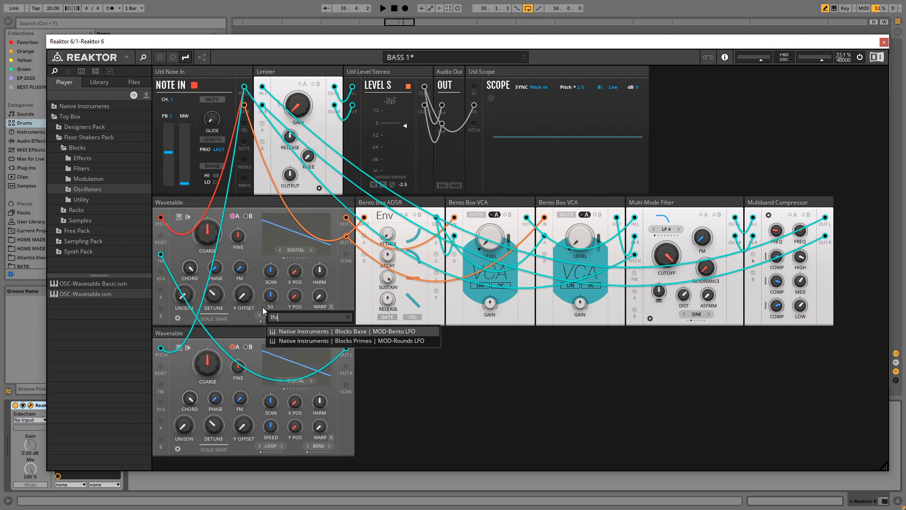
left_click(378, 331)
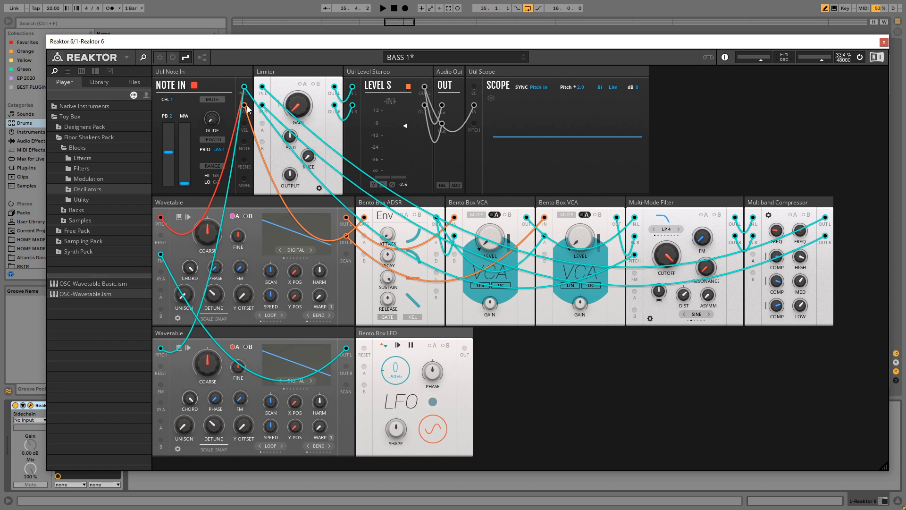
Step: Wire Note In's gate output to the LFO's reset input and the LFO's output to the first Wavetable's A input
left_click_drag(245, 105, 397, 376)
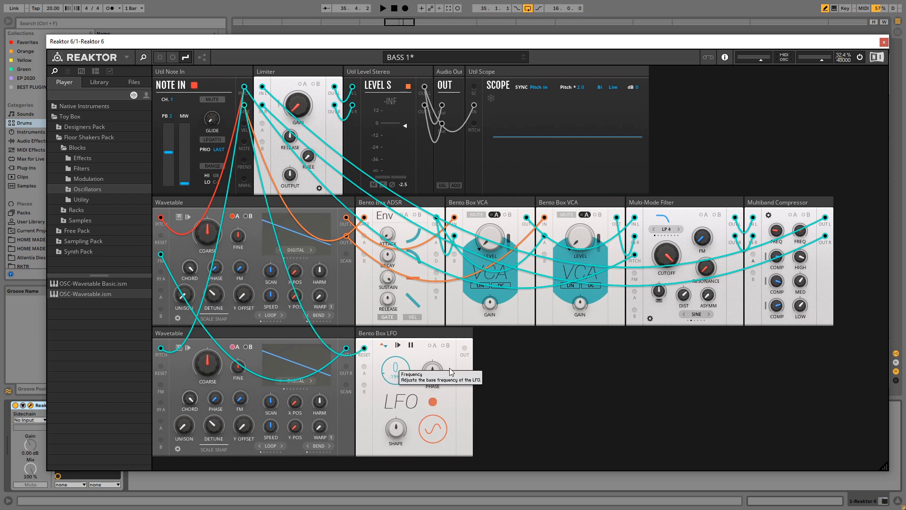
left_click_drag(464, 349, 161, 290)
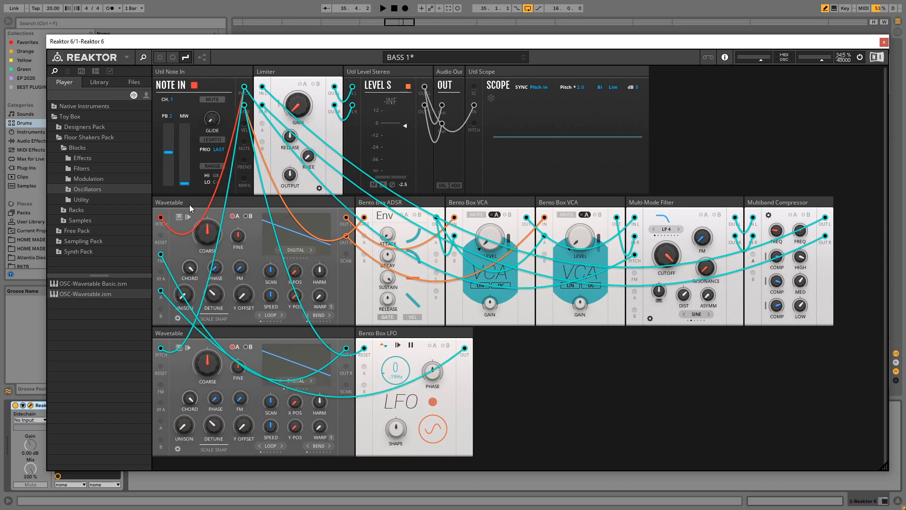
Step: Show input A's modulation controls on the first Wavetable and use the first LFO to modulate its FM amount
left_click(185, 203)
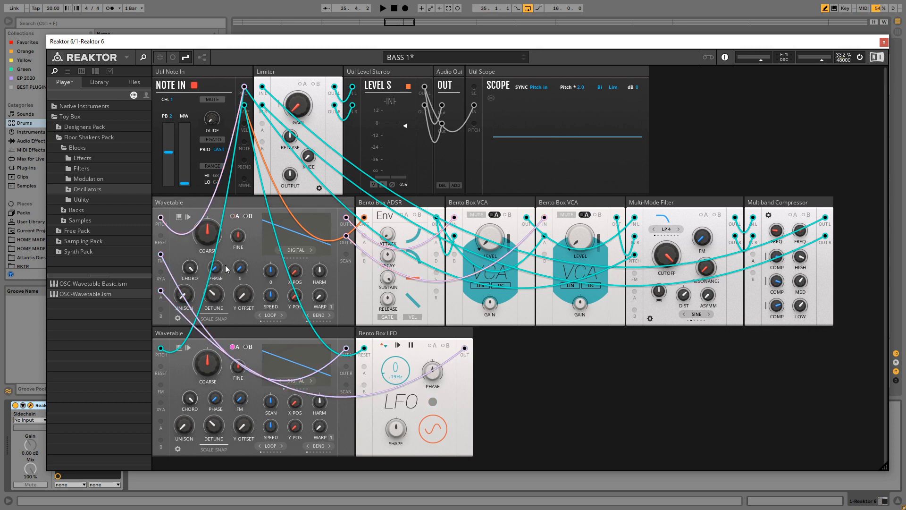
left_click(238, 216)
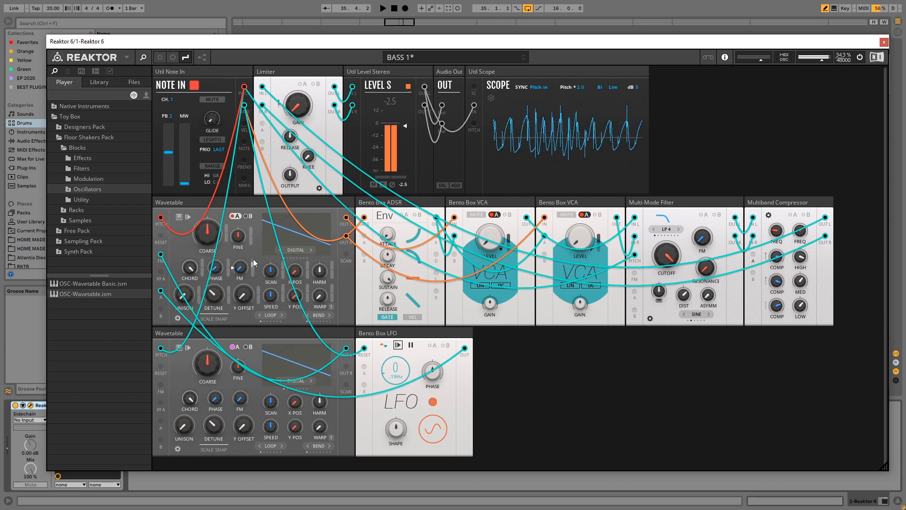
left_click_drag(241, 262, 241, 255)
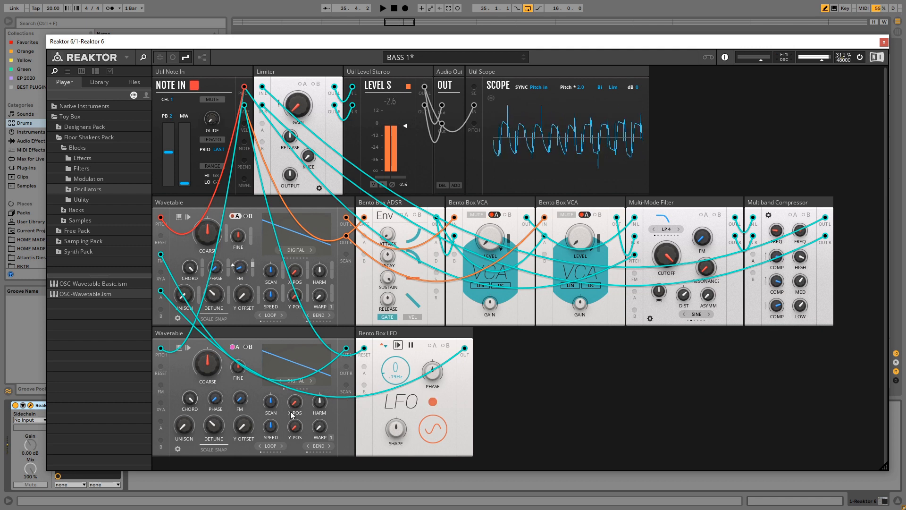
Step: Set the second Wavetable's coarse pitch to 19 and the first LFO's rate to 0.28 Hz
left_click_drag(210, 363, 212, 355)
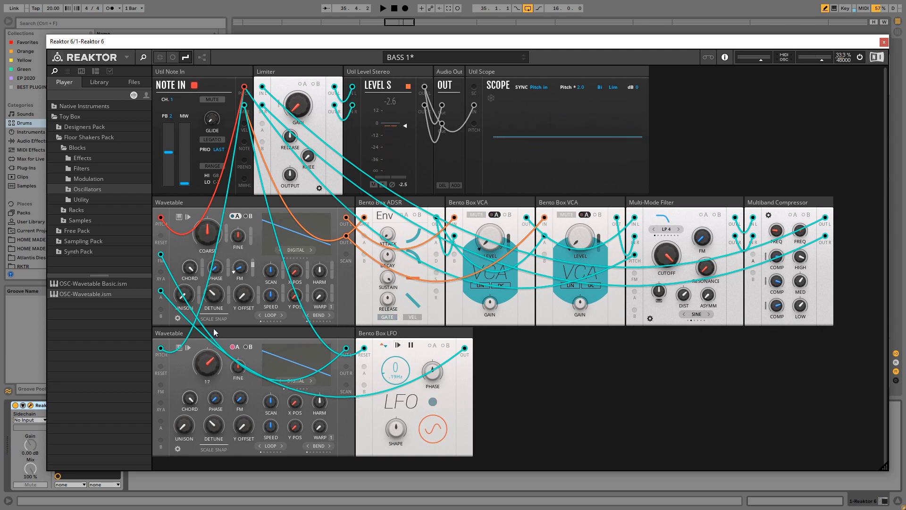
left_click_drag(214, 329, 214, 343)
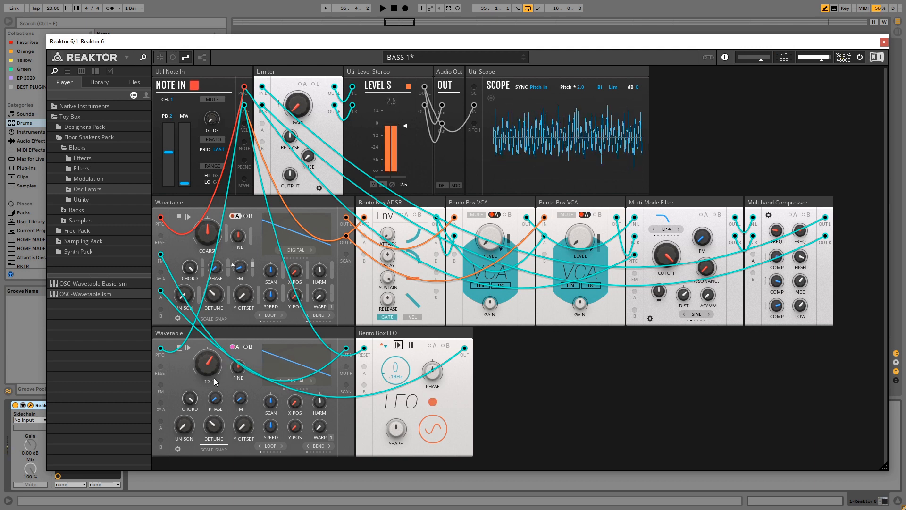
left_click_drag(211, 369, 214, 357)
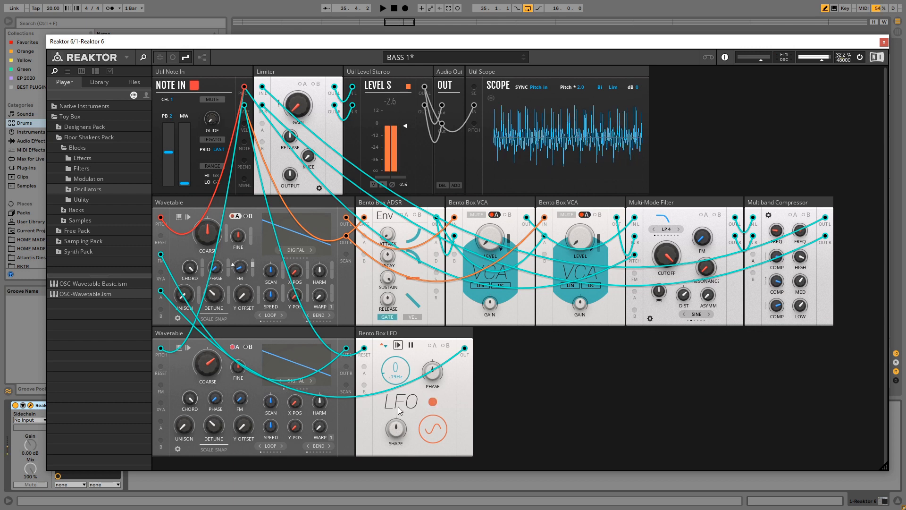
left_click_drag(399, 377, 400, 373)
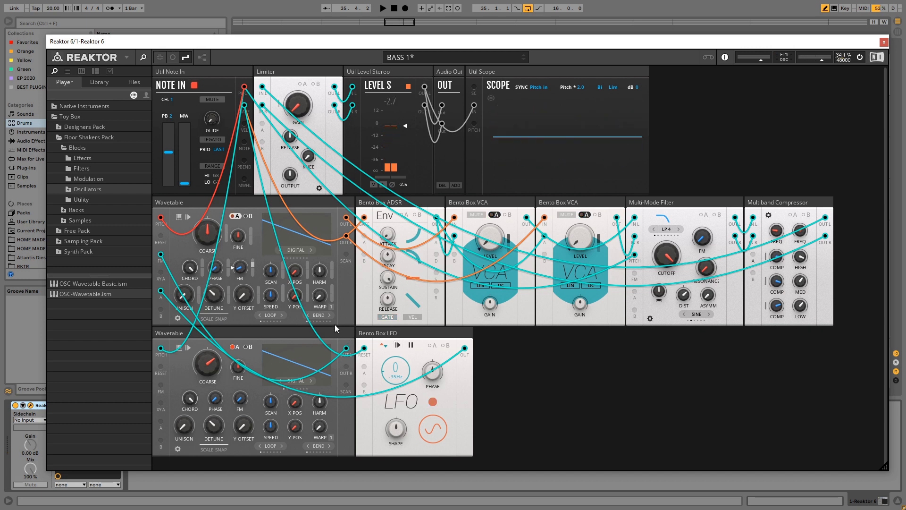
left_click_drag(398, 377, 398, 379)
Step: Add a second Blocks Base MOD-Bento LFO beside the first one and wire Note In's gate output to its reset input
right_click(536, 366)
left_click(649, 359)
double_click(650, 360)
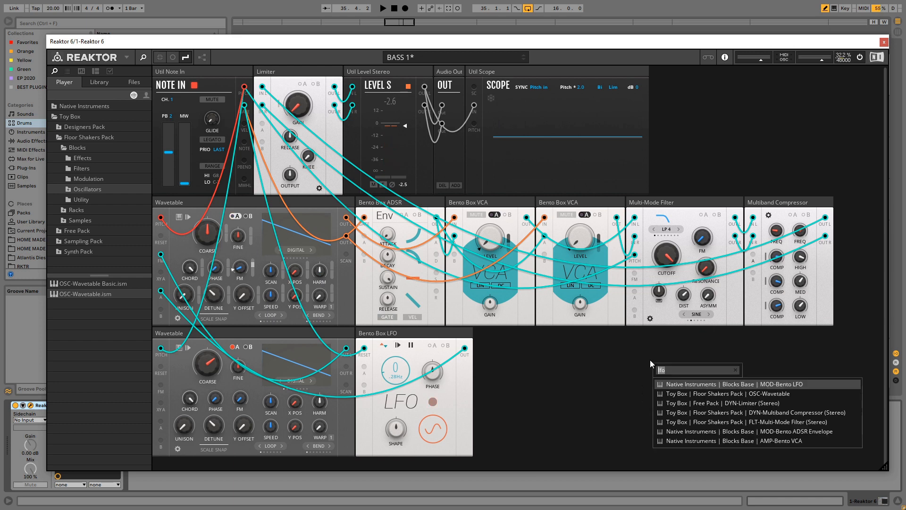
type("lf")
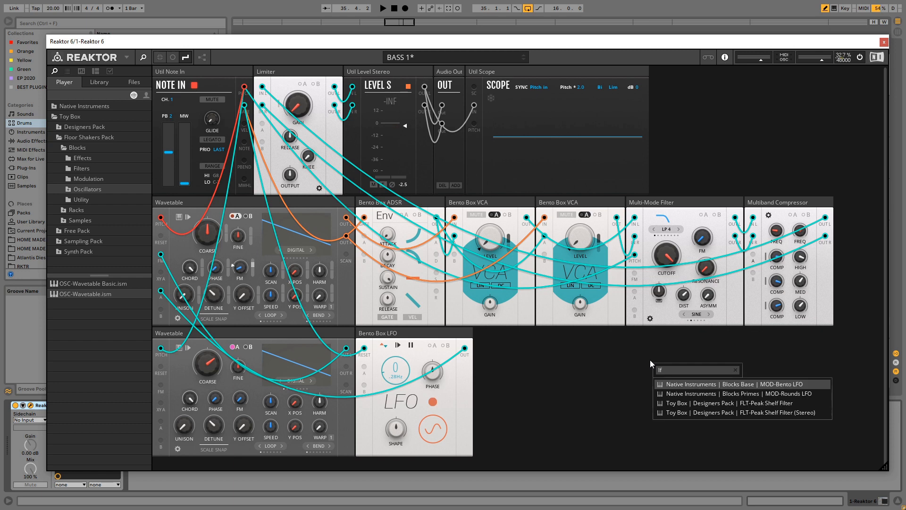
left_click(680, 384)
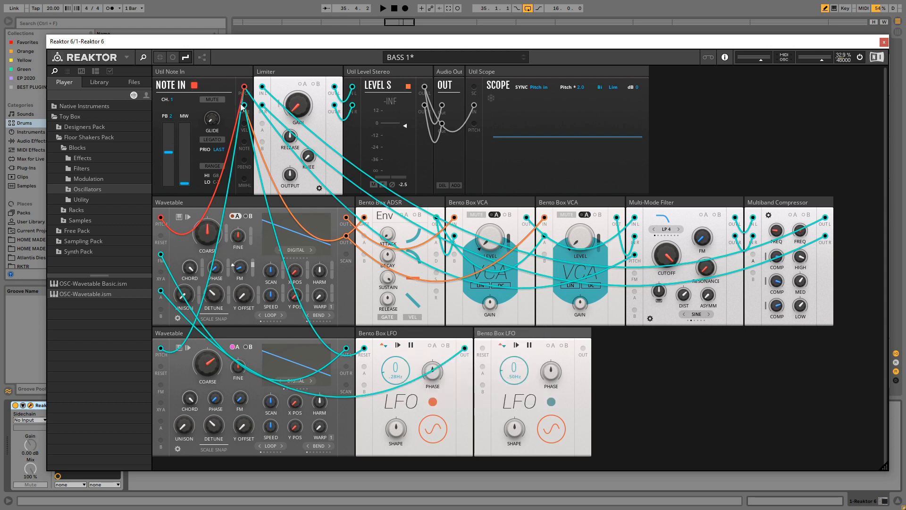
left_click_drag(245, 110, 482, 352)
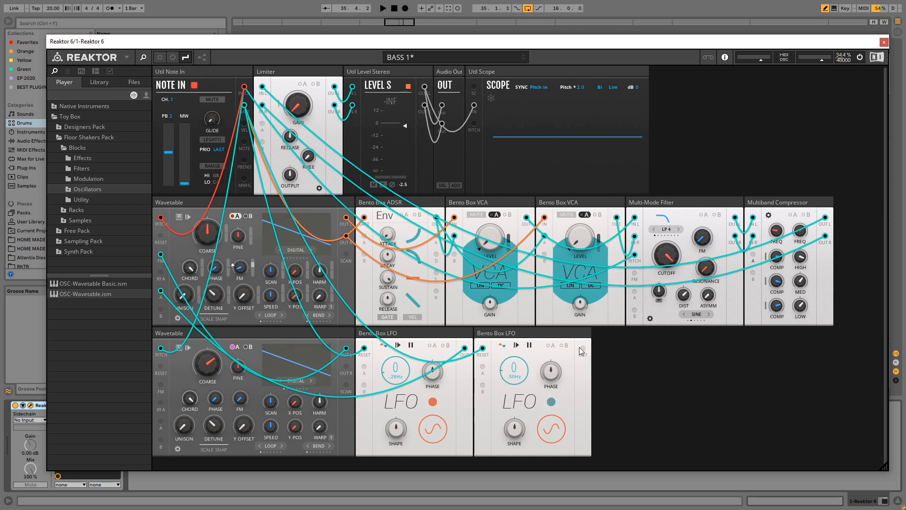
Step: Wire the second LFO's output to the first Wavetable's B input and colour that wire red
left_click_drag(582, 349, 161, 309)
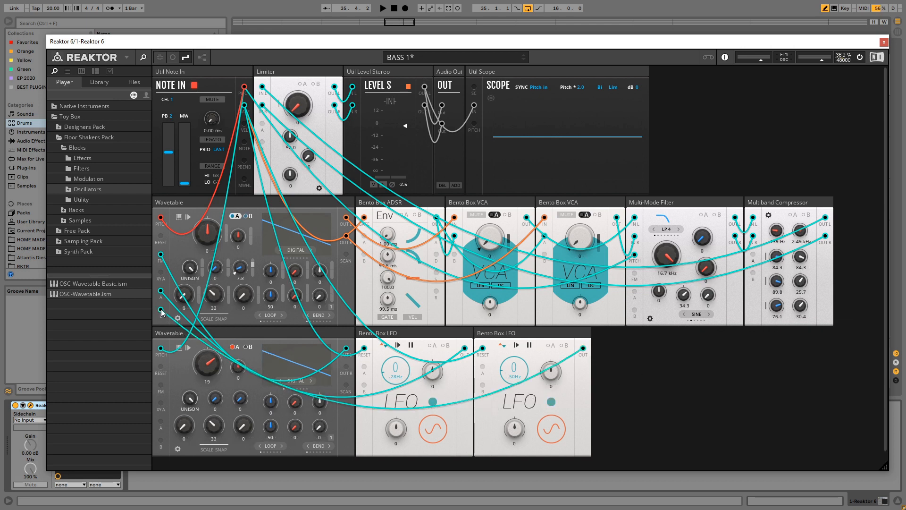
right_click(533, 375)
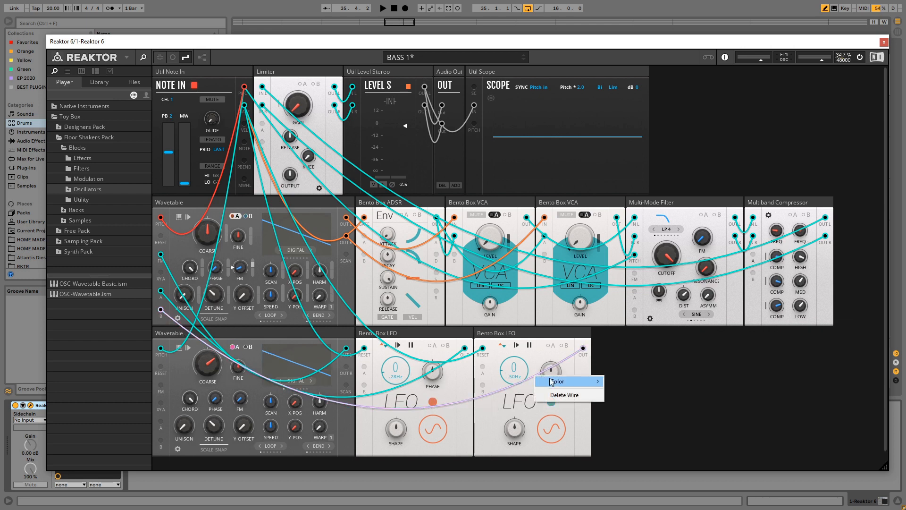
mouse_move(580, 380)
left_click(627, 391)
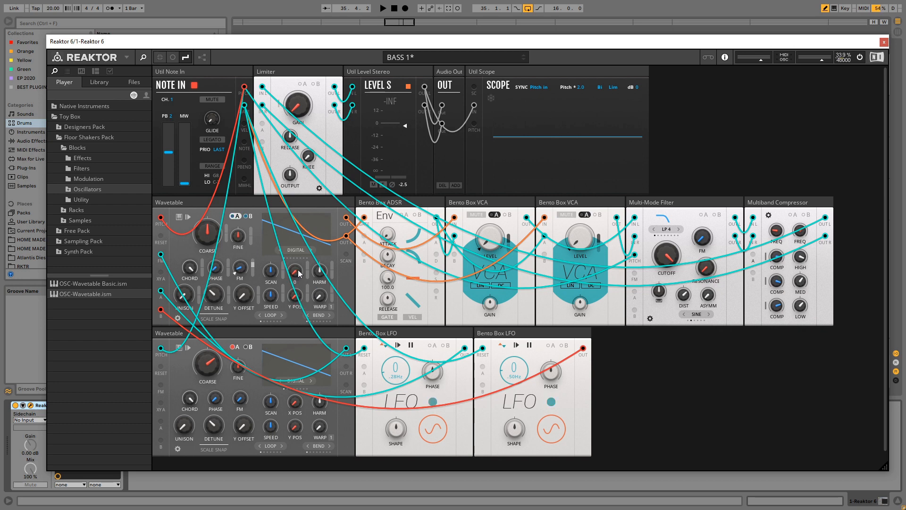
Step: Modulate the first Wavetable's X Pos from input B, adjust its base position, and set the second LFO's rate to 1.35 Hz
mouse_move(303, 274)
left_mouse_down()
mouse_move(302, 231)
mouse_move(316, 197)
mouse_move(300, 279)
left_mouse_up()
left_click_drag(300, 279, 310, 240)
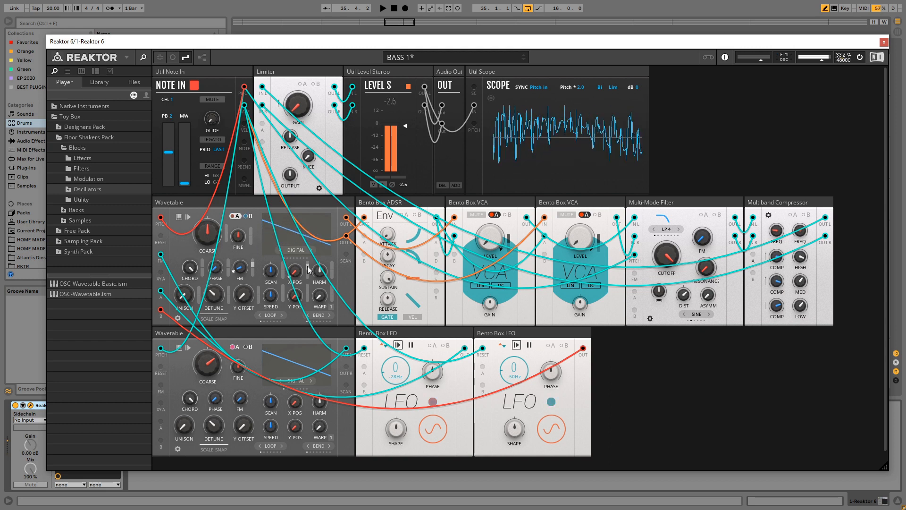
left_click_drag(514, 371, 514, 367)
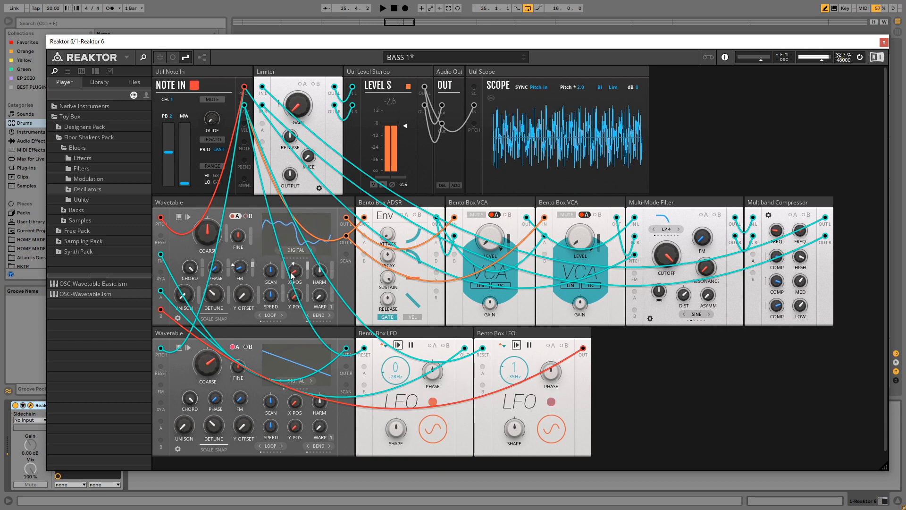
mouse_move(294, 272)
left_mouse_down()
mouse_move(305, 279)
mouse_move(299, 270)
mouse_move(308, 269)
left_mouse_up()
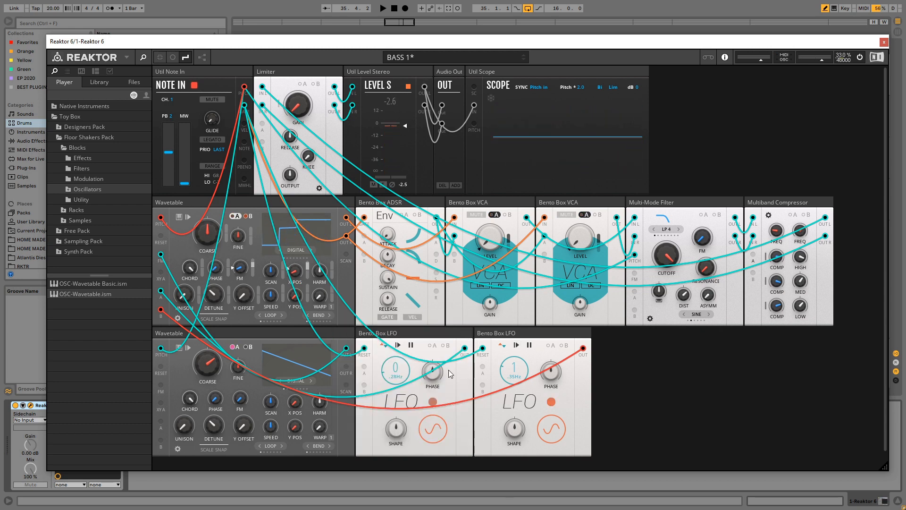
Step: Wire the second LFO's output to the second Wavetable's B input and use it to modulate Warp, X Pos and Y Pos
left_click_drag(584, 349, 161, 439)
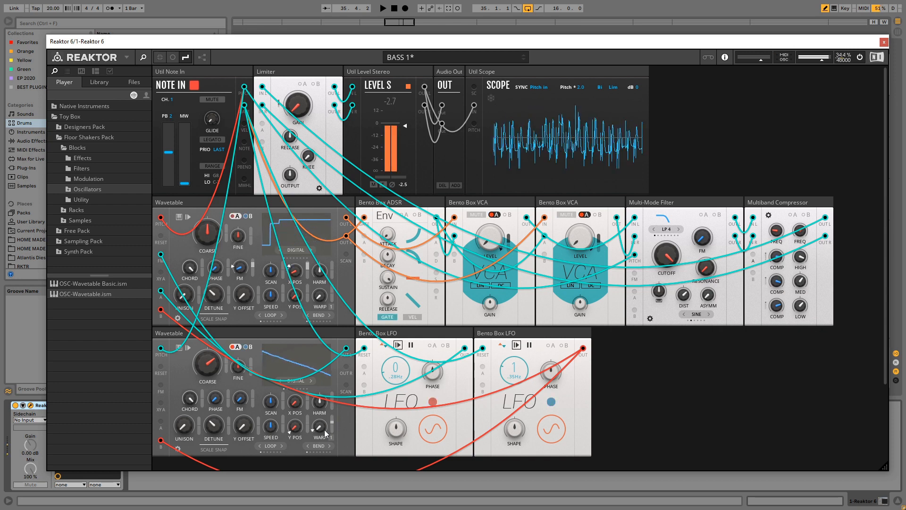
left_click_drag(323, 430, 324, 430)
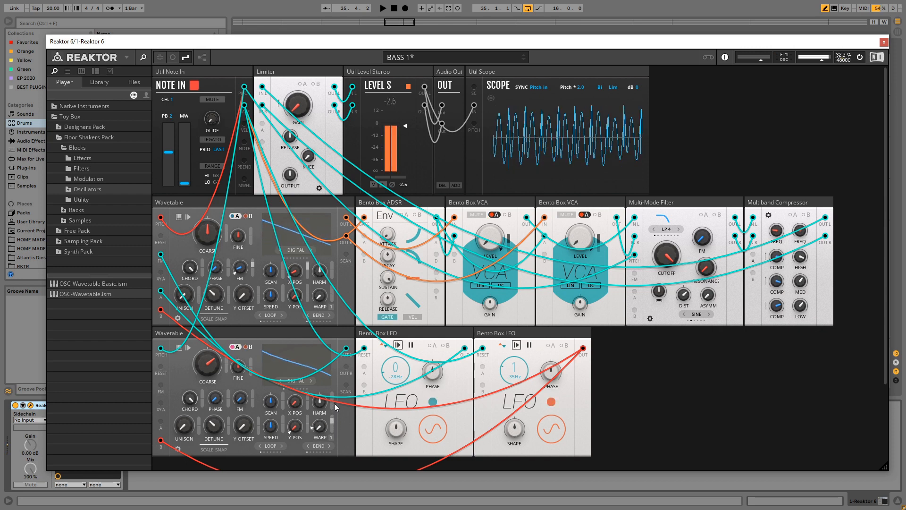
left_click_drag(522, 372, 514, 376)
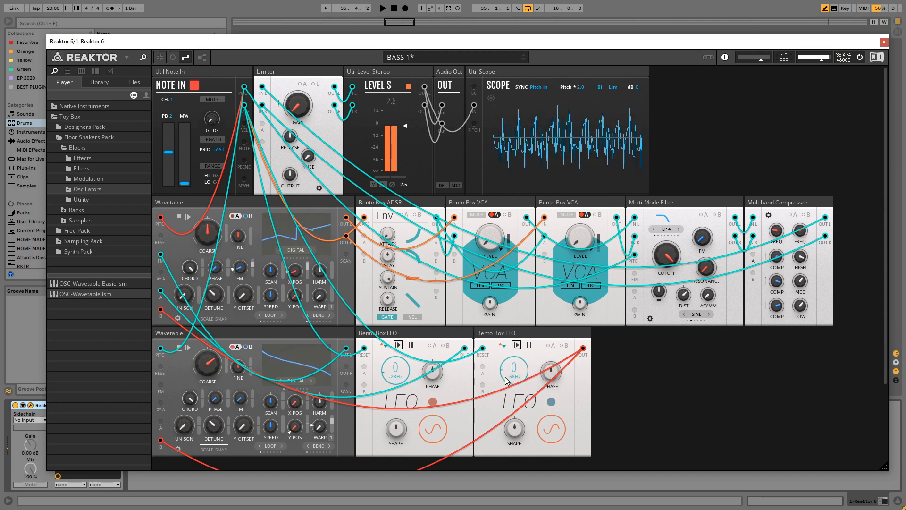
left_click_drag(319, 427, 331, 451)
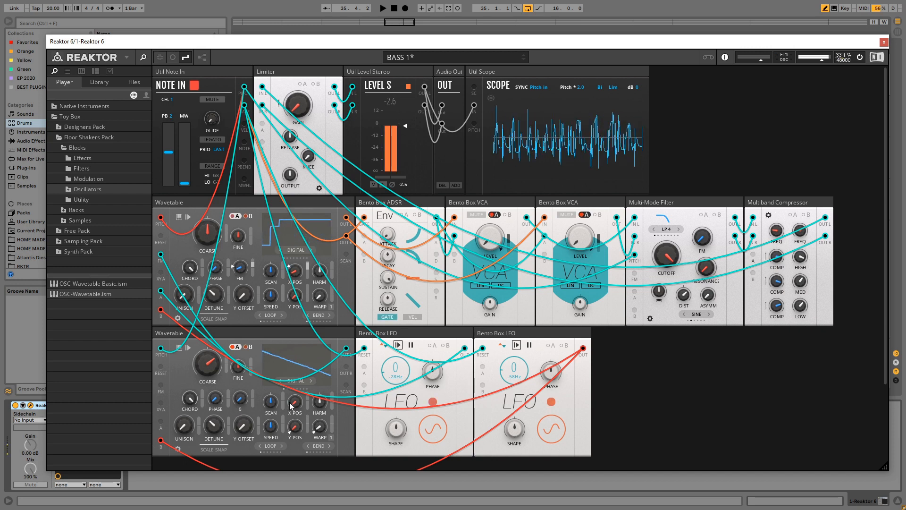
mouse_move(298, 426)
left_mouse_down()
mouse_move(297, 381)
mouse_move(298, 412)
mouse_move(307, 387)
left_mouse_up()
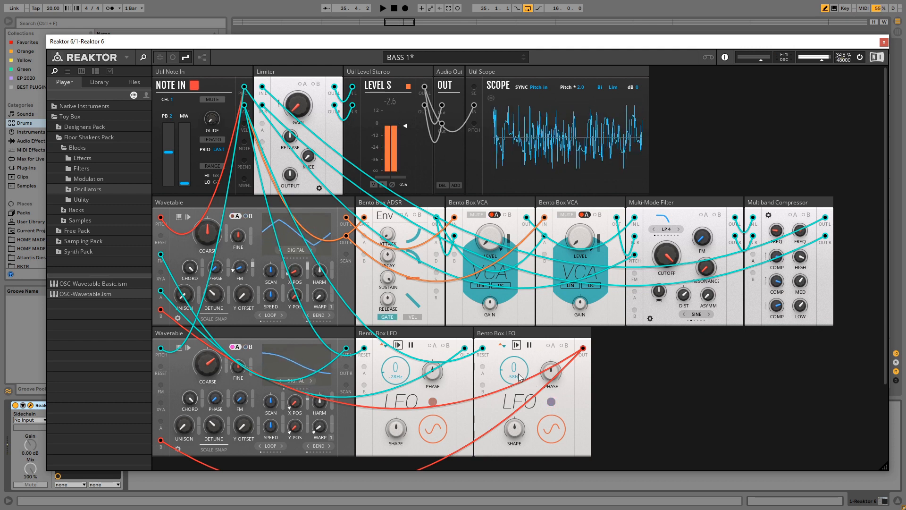
Step: Configure the second LFO with a 0.14 Hz rate, a shape of 5.4 and the triangle waveform
left_click_drag(518, 380, 492, 359)
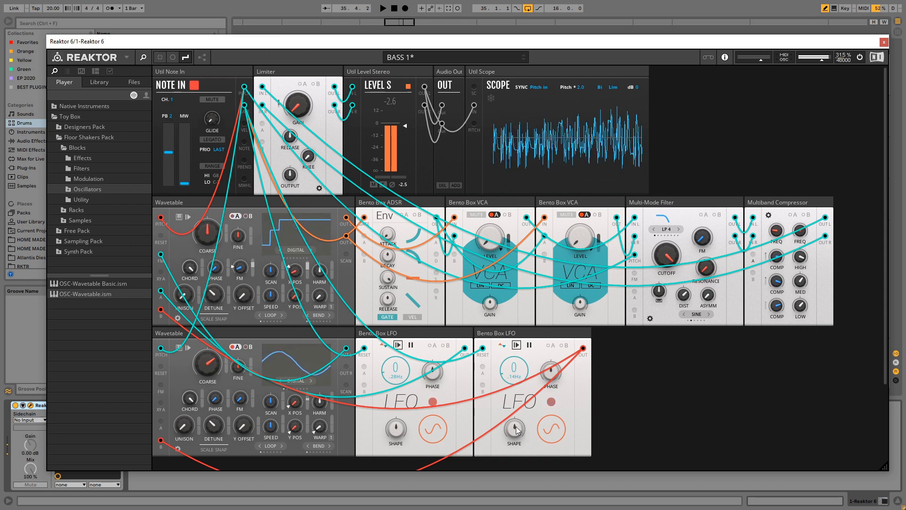
mouse_move(518, 427)
left_mouse_down()
mouse_move(523, 382)
mouse_move(514, 460)
mouse_move(515, 427)
left_mouse_up()
left_click(548, 431)
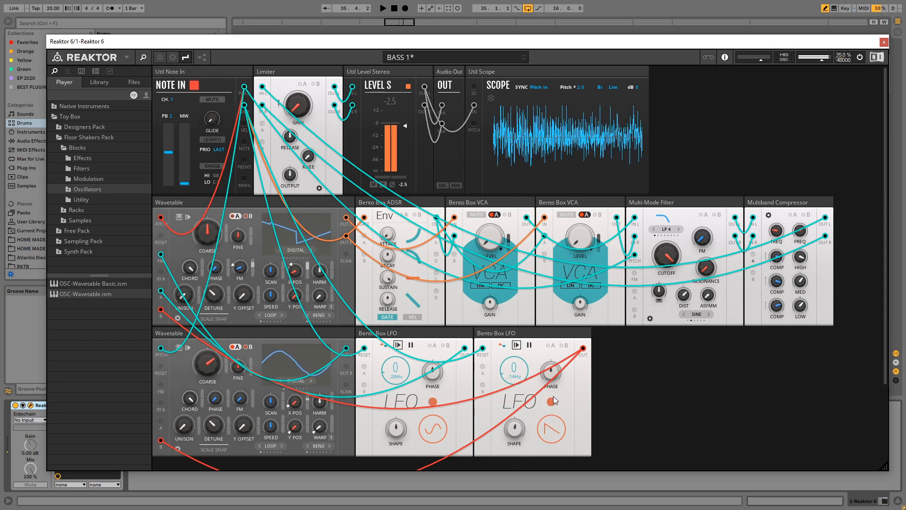
left_click(548, 434)
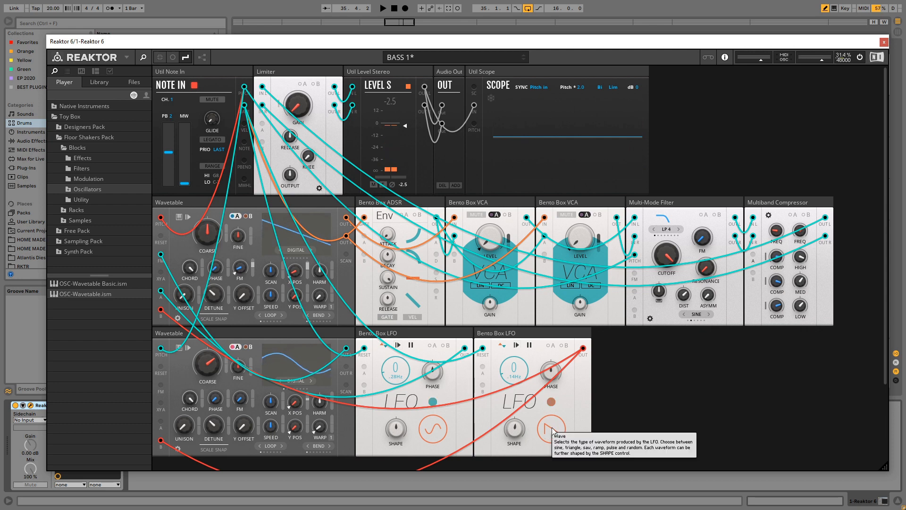
left_click(552, 431)
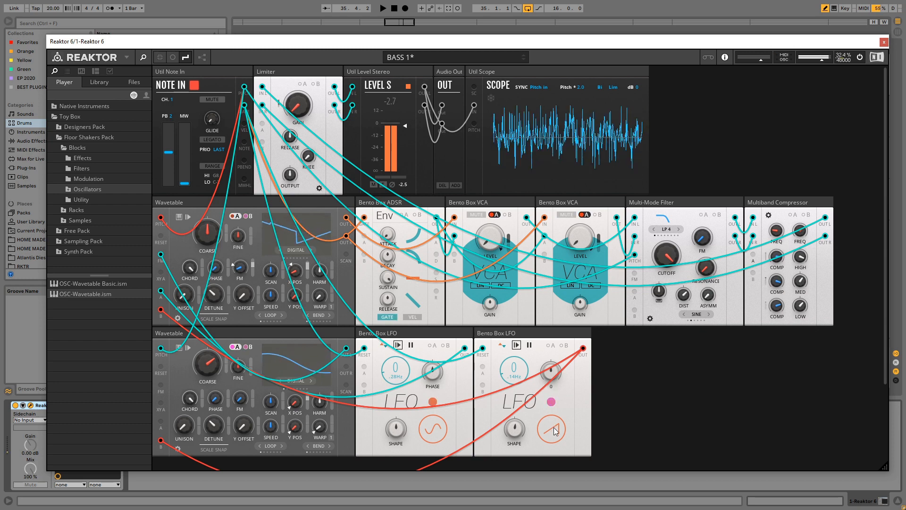
left_click_drag(553, 427, 553, 446)
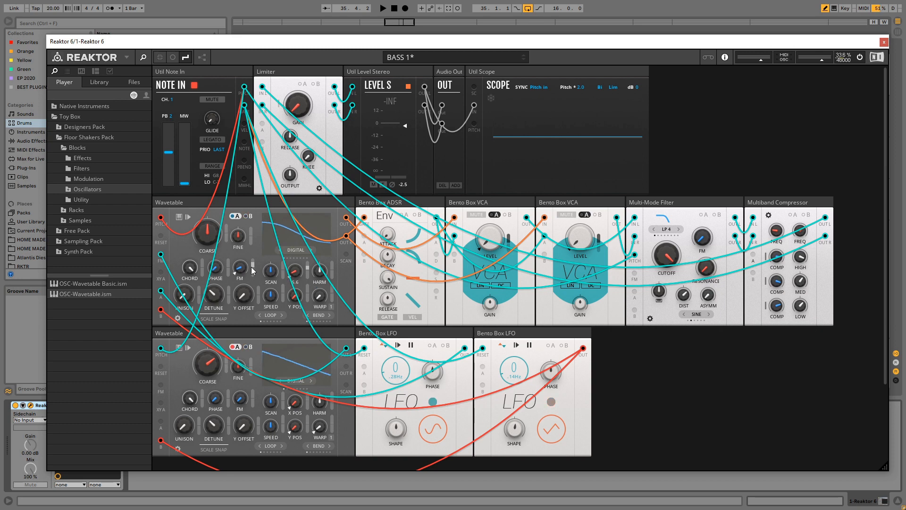
Step: Set the first Wavetable's FM to 10.5, then wire the second LFO to the Multi-Mode Filter's A input and modulate a lowered cutoff
left_click_drag(241, 268, 245, 263)
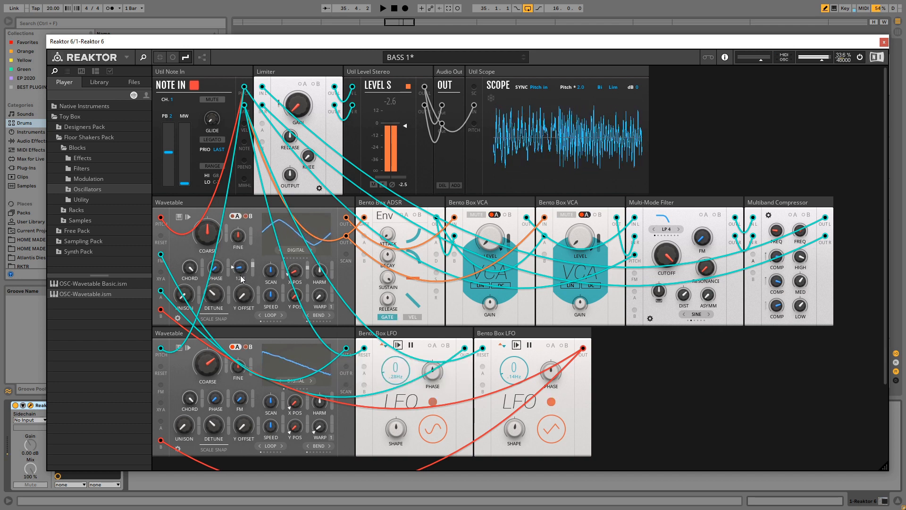
left_click_drag(583, 347, 634, 292)
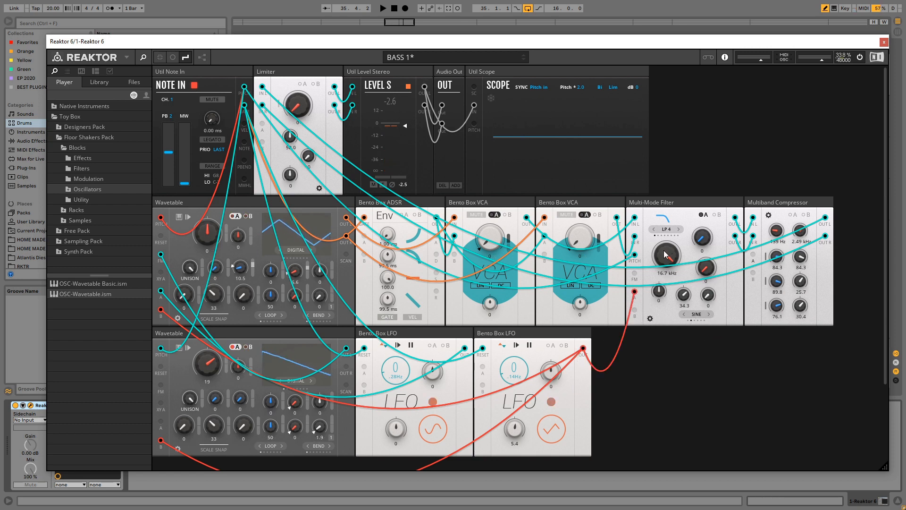
left_click(704, 215)
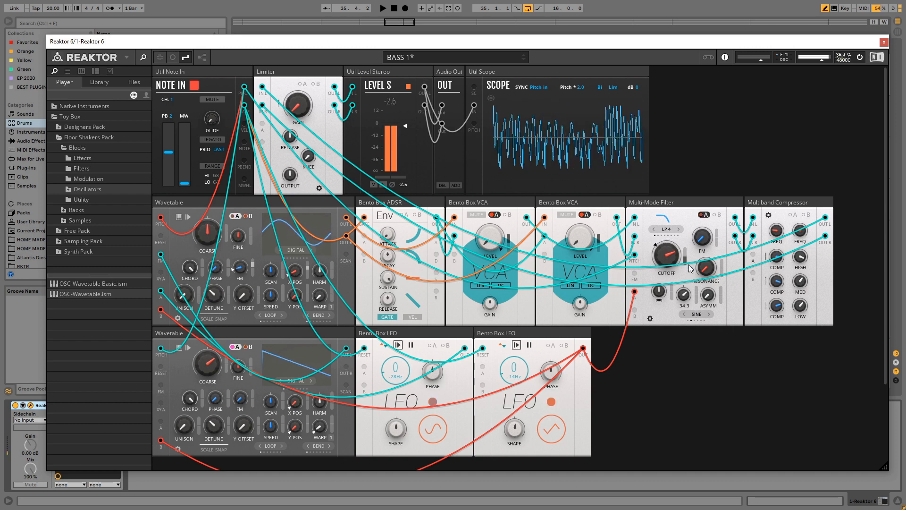
left_click_drag(684, 262, 688, 227)
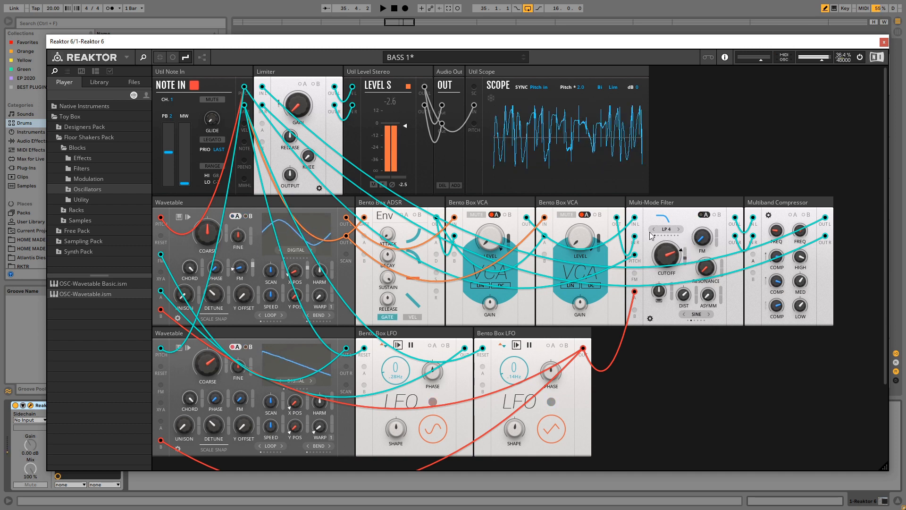
Step: Try different LFO speeds and set the first LFO to 0.16 Hz and the second LFO to 0.44 Hz
left_click_drag(516, 377, 516, 366)
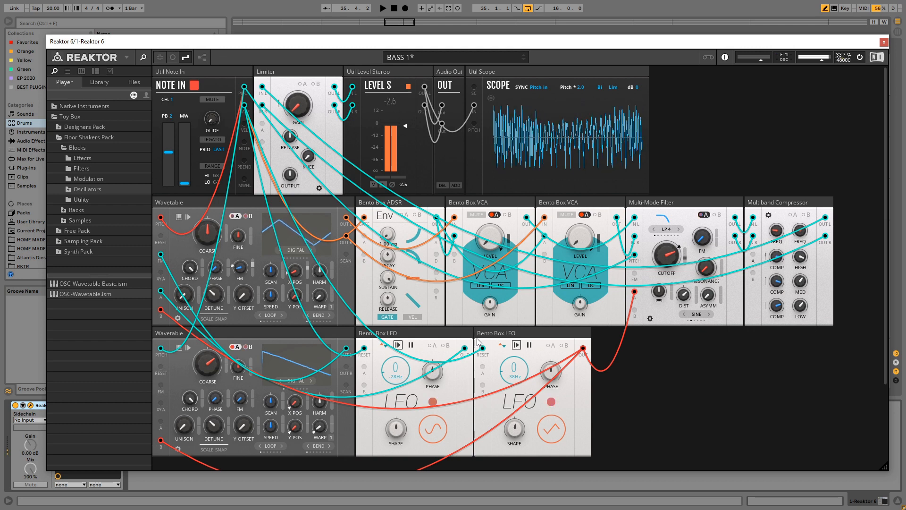
left_click_drag(516, 377, 515, 371)
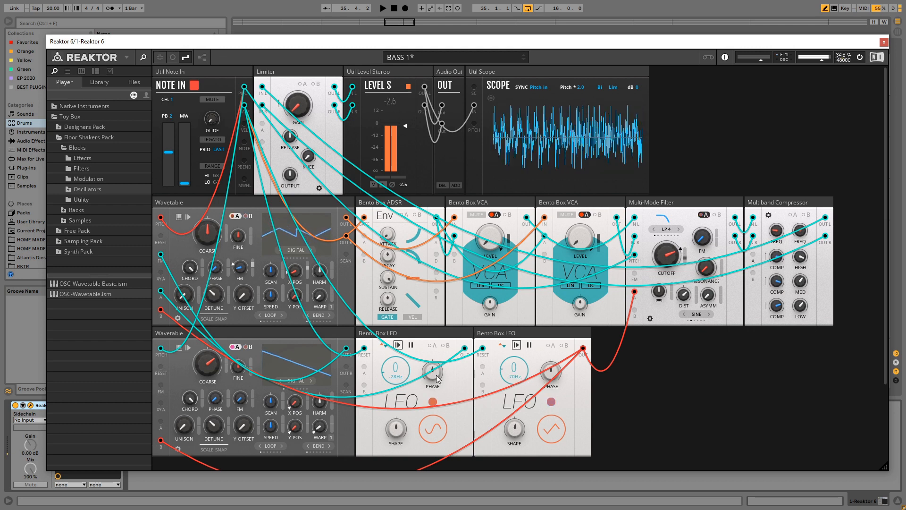
left_click_drag(400, 377, 400, 380)
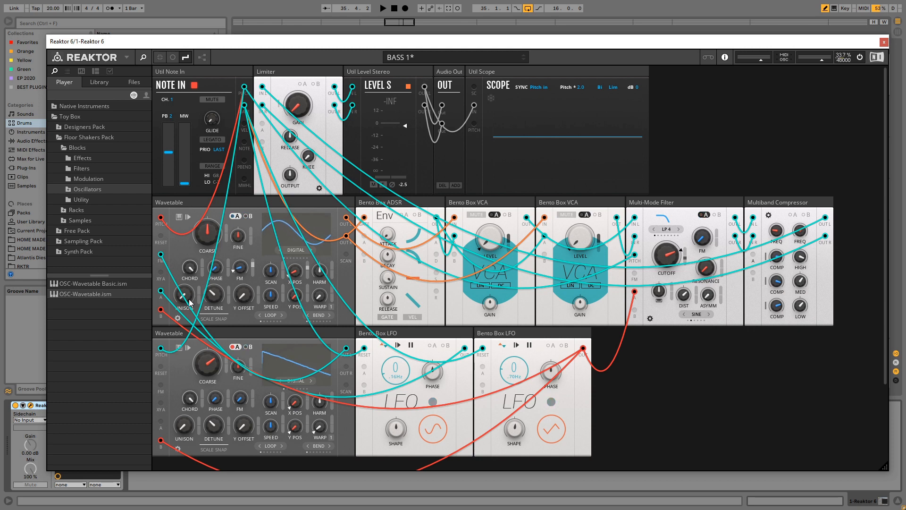
left_click_drag(516, 372, 516, 378)
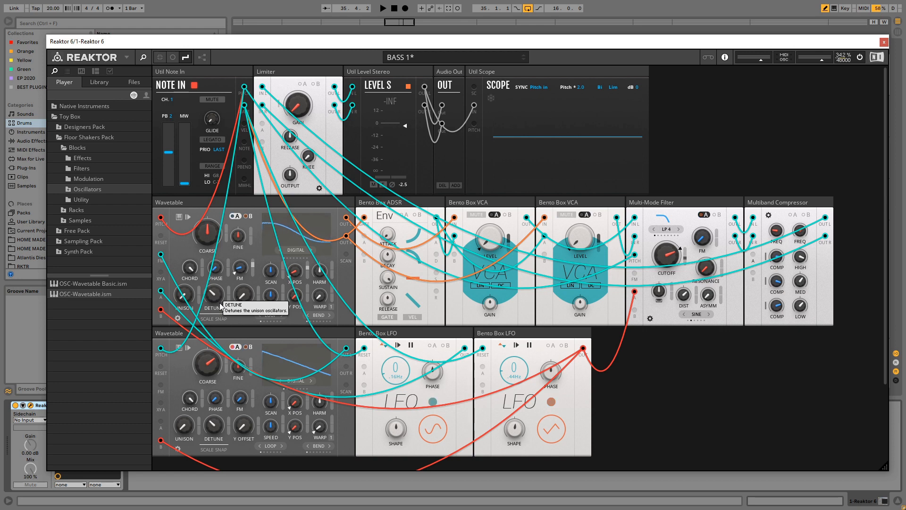
Step: Raise the first Wavetable's unison level and adjust its Y Pos and Harm settings
left_click_drag(188, 287, 190, 276)
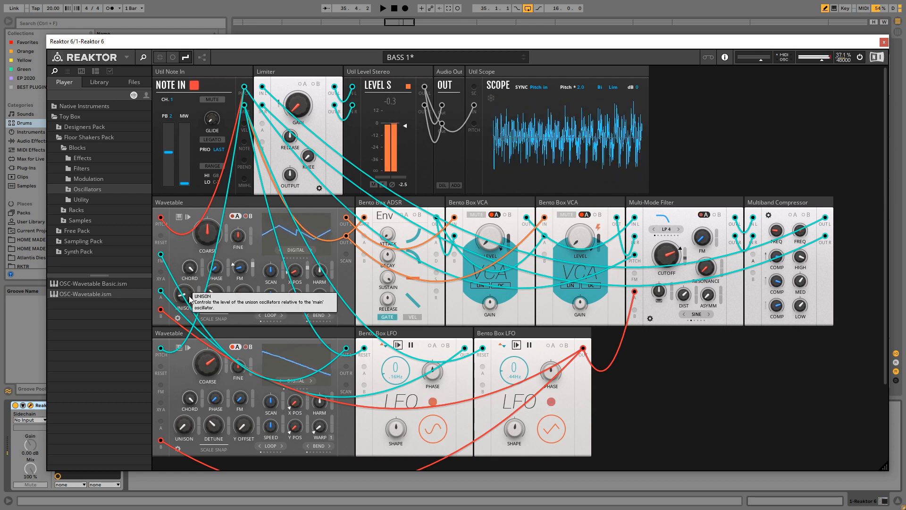
left_click(217, 304)
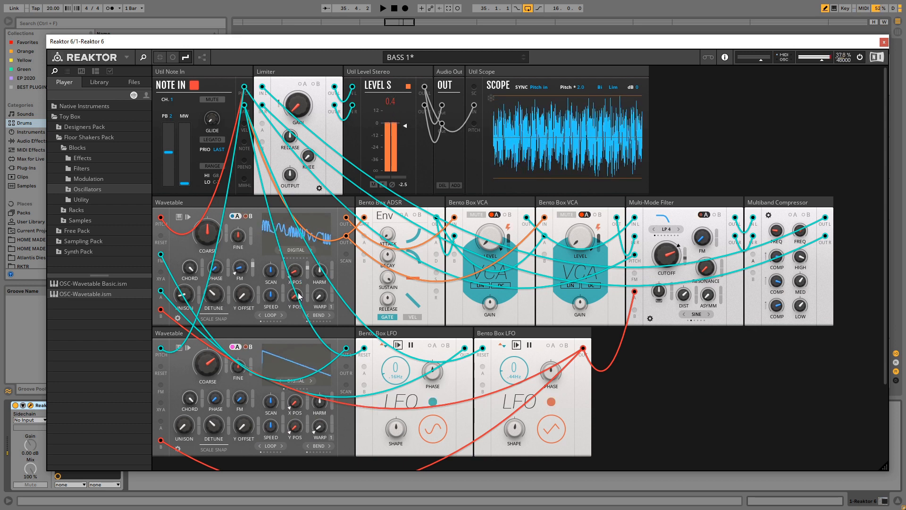
mouse_move(298, 296)
left_mouse_down()
mouse_move(298, 274)
mouse_move(298, 282)
left_mouse_up()
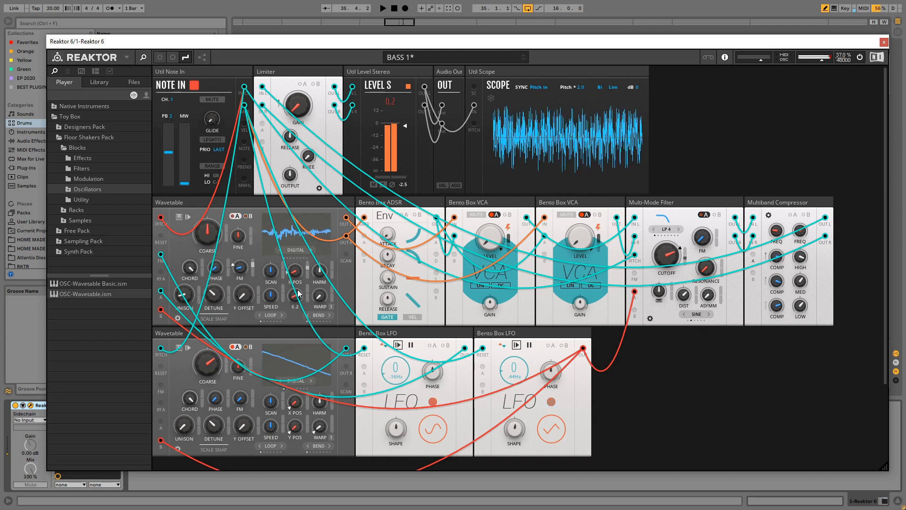
left_click_drag(297, 290, 320, 269)
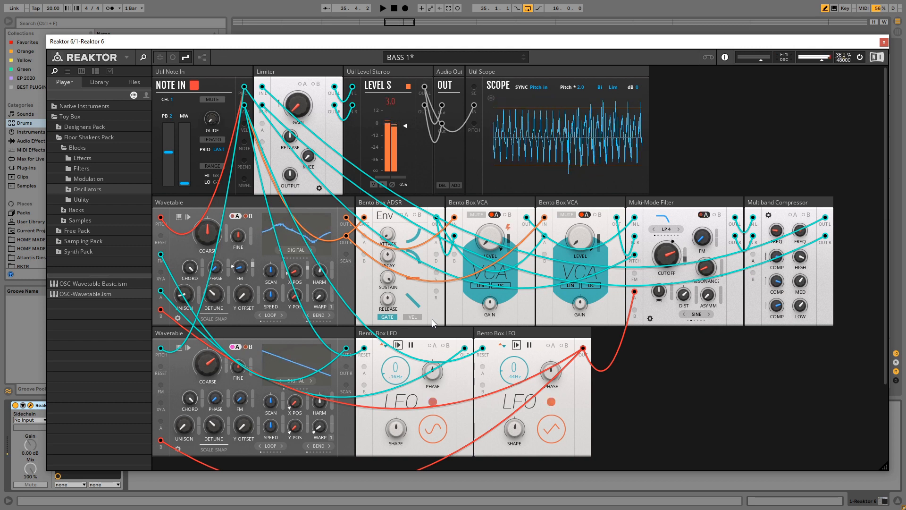
mouse_move(321, 302)
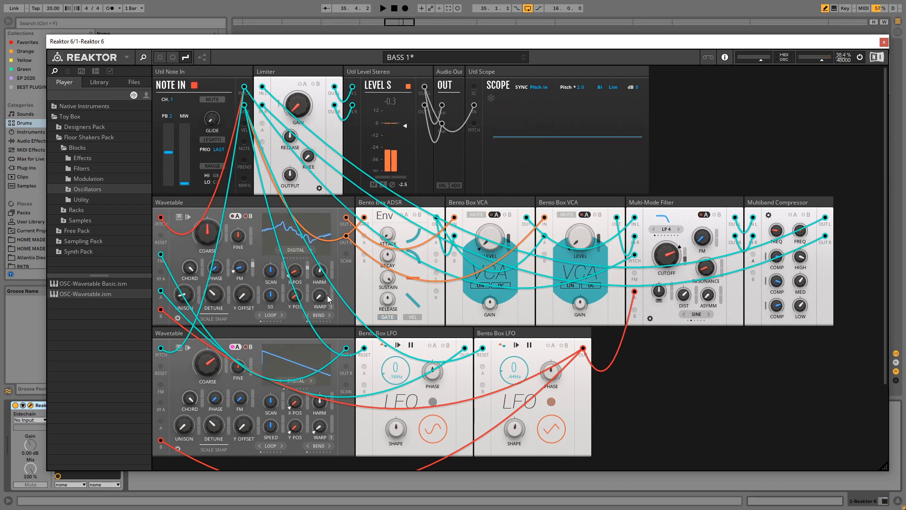
right_click(689, 390)
left_click(700, 364)
right_click(783, 361)
left_click(712, 378)
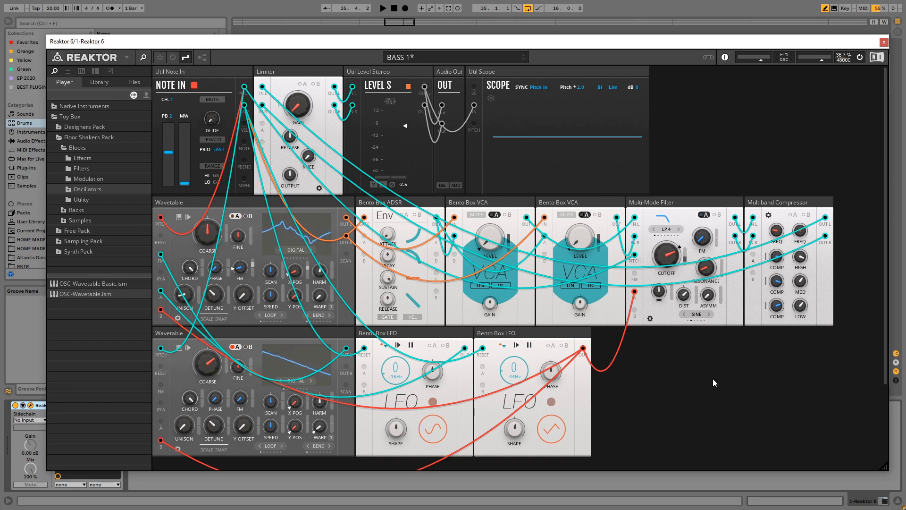
double_click(713, 380)
type("lf")
left_click(691, 377)
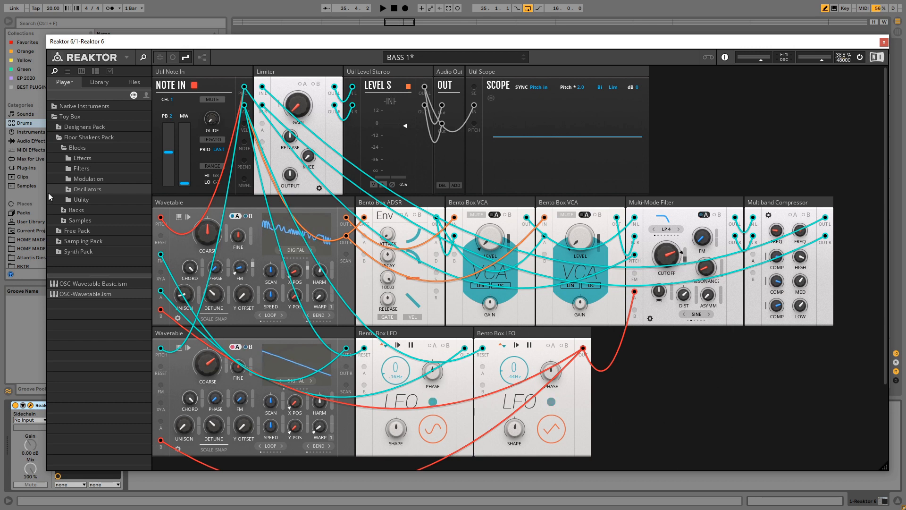
Step: Find the EFX-Chorus block in the Floor Shakers Pack effects and insert it between Note In and the Limiter
left_click(80, 159)
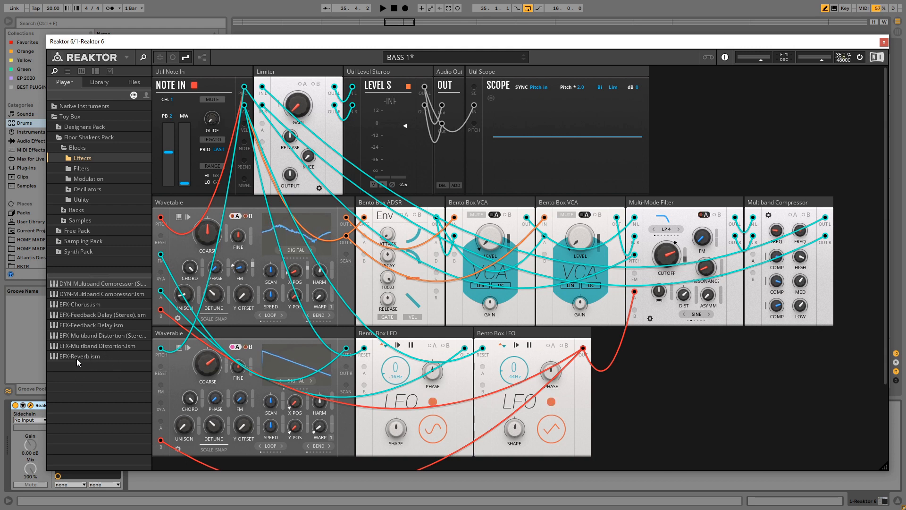
left_click(81, 169)
left_click(94, 181)
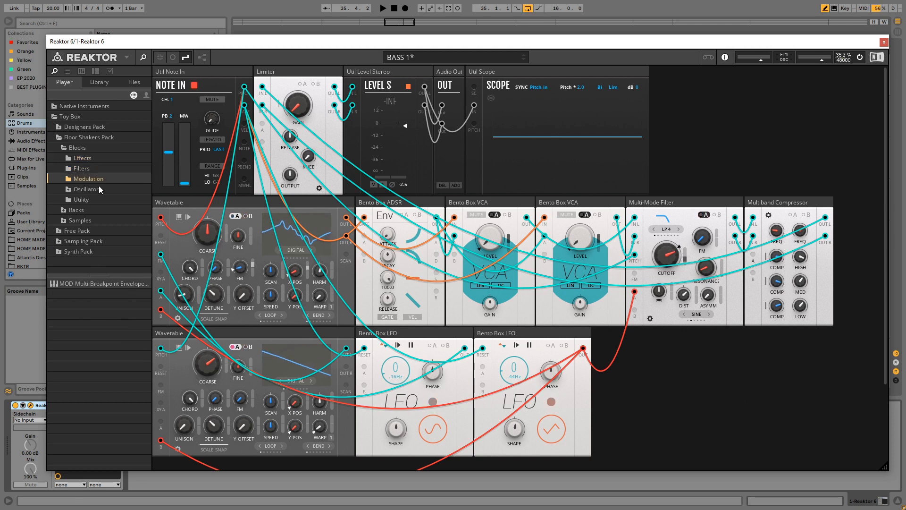
left_click(86, 189)
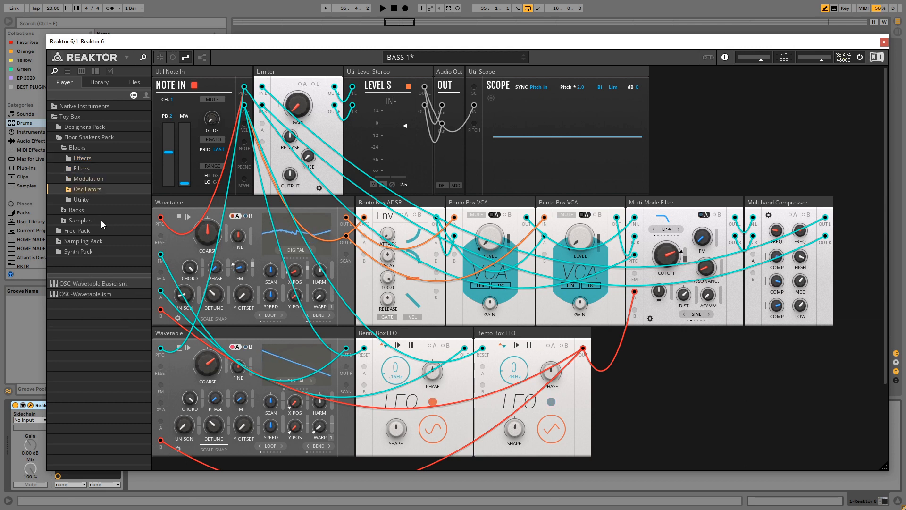
left_click(88, 200)
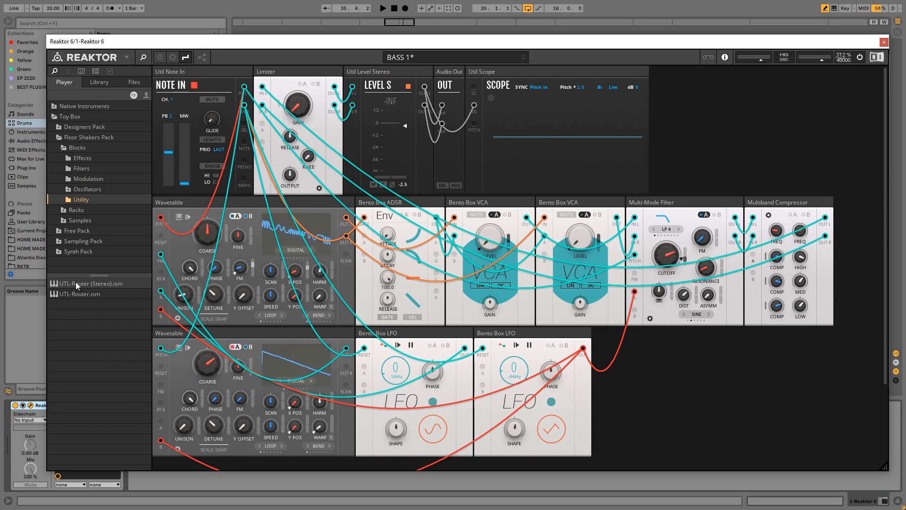
left_click(83, 161)
left_click_drag(83, 304, 270, 76)
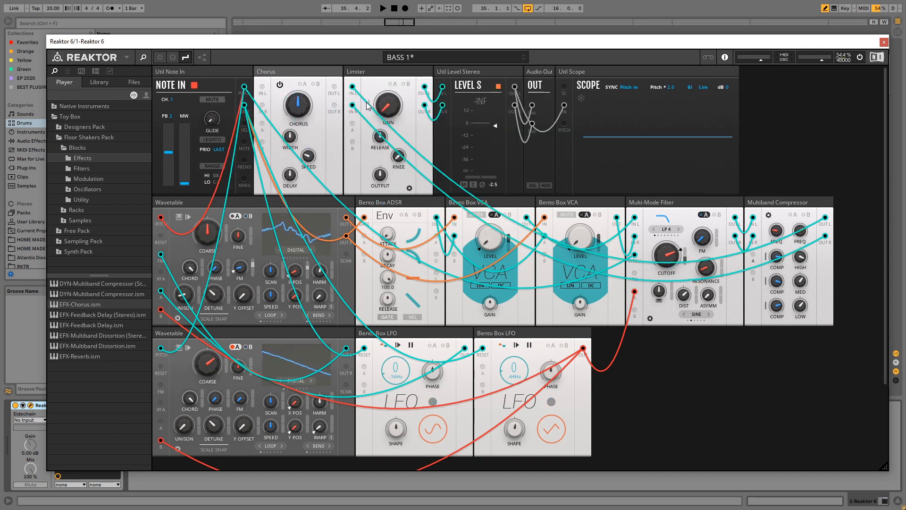
Step: Reroute the Multiband Compressor's left and right outputs into the Chorus, and wire the Chorus outputs to the Limiter's inputs
left_click_drag(353, 88, 262, 87)
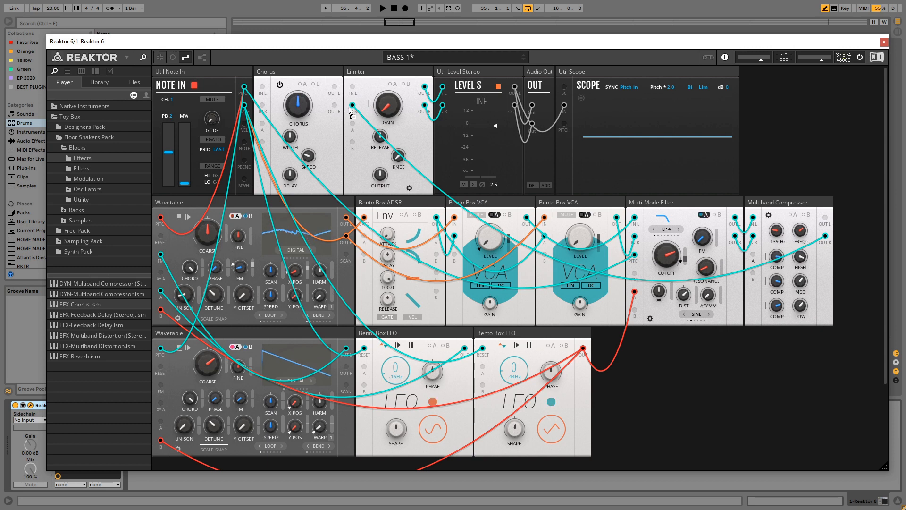
left_click_drag(352, 104, 561, 179)
left_click_drag(825, 217, 263, 88)
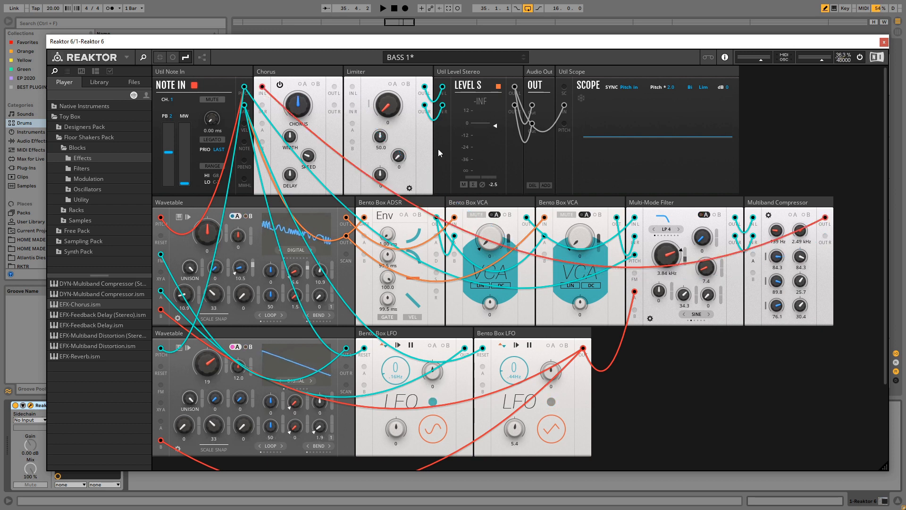
left_click_drag(825, 236, 262, 104)
left_click_drag(334, 87, 306, 155)
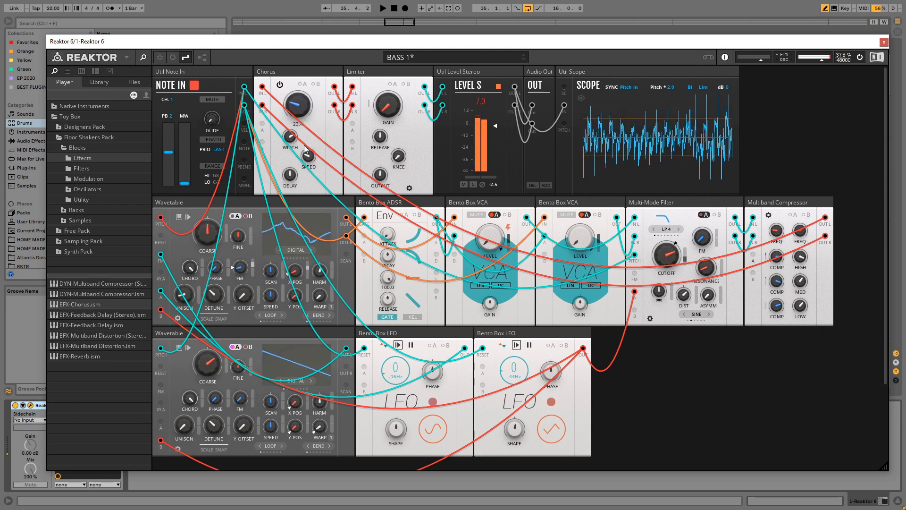
Step: Adjust the Chorus amount, width and speed, set its delay to 62.8, and switch the Chorus off
left_click_drag(291, 139, 291, 124)
left_click_drag(308, 160, 309, 149)
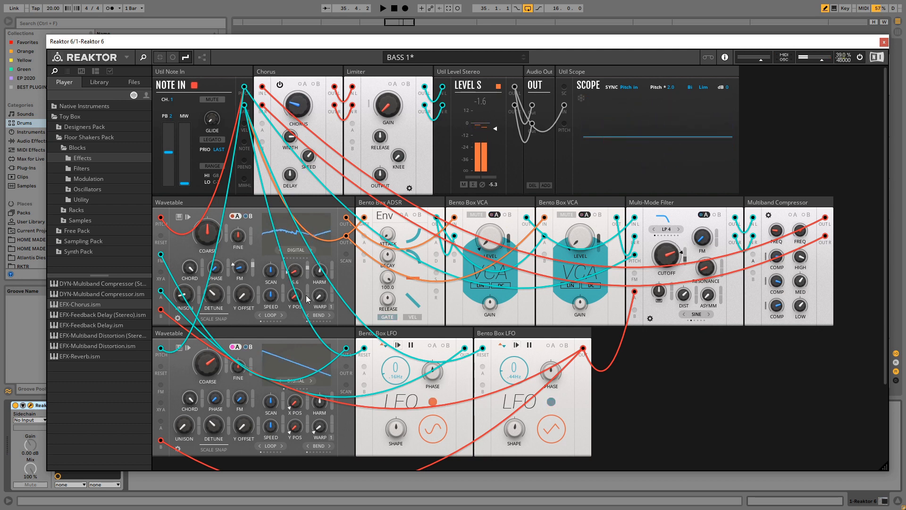
left_click_drag(299, 104, 307, 23)
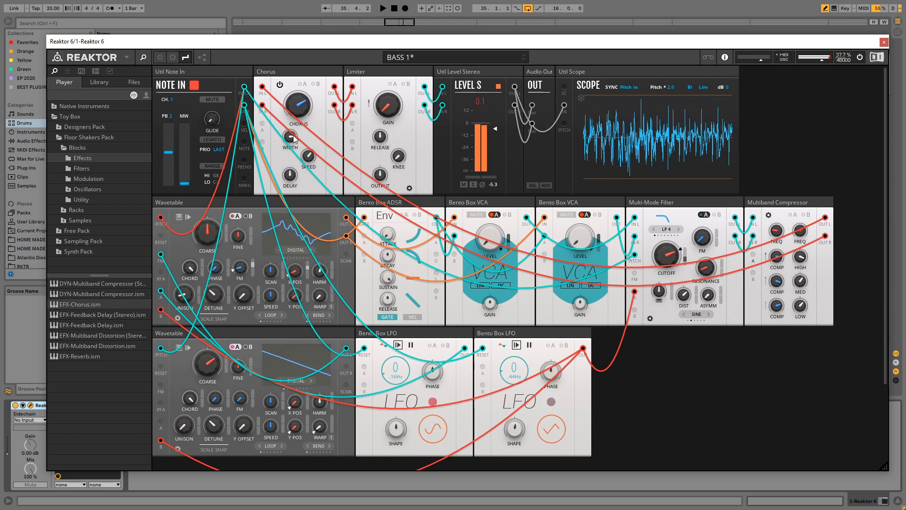
left_click_drag(293, 139, 295, 188)
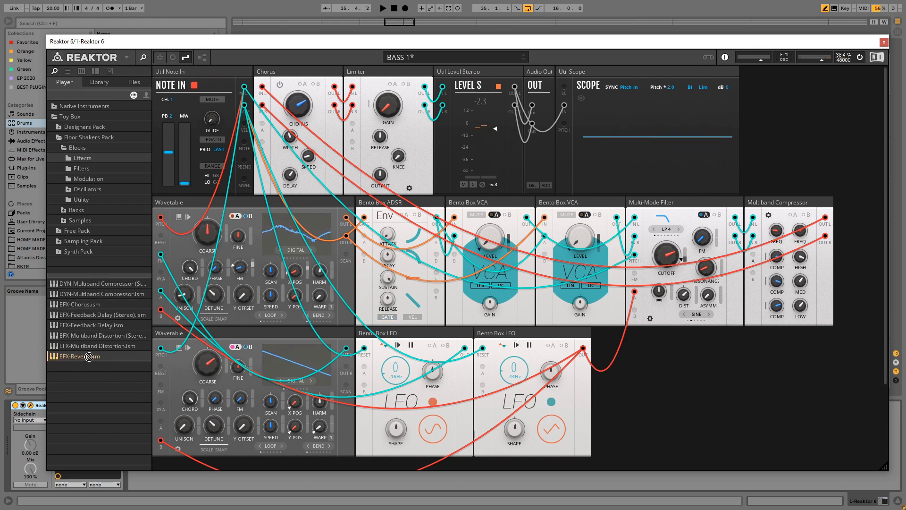
Step: Insert the EFX-Reverb block between the Chorus and the Limiter and wire both stereo channels through it
left_click_drag(342, 114, 343, 115)
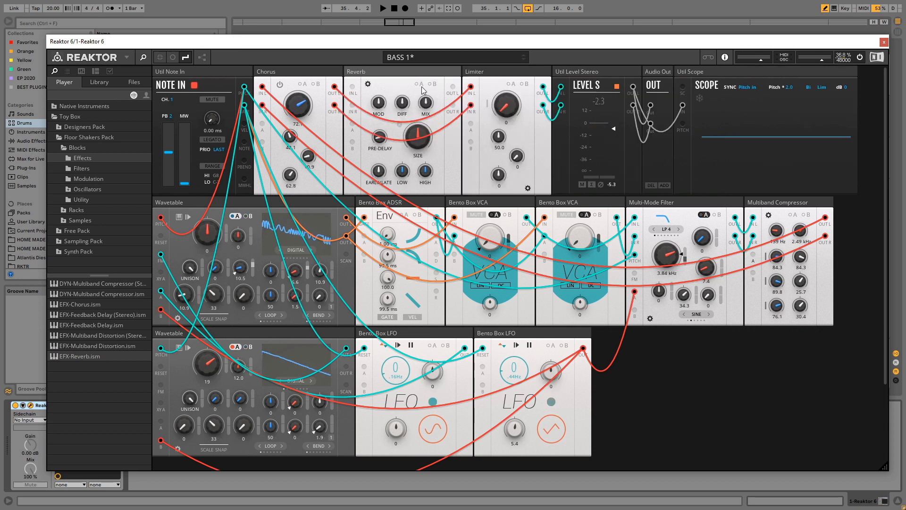
double_click(472, 88)
double_click(471, 106)
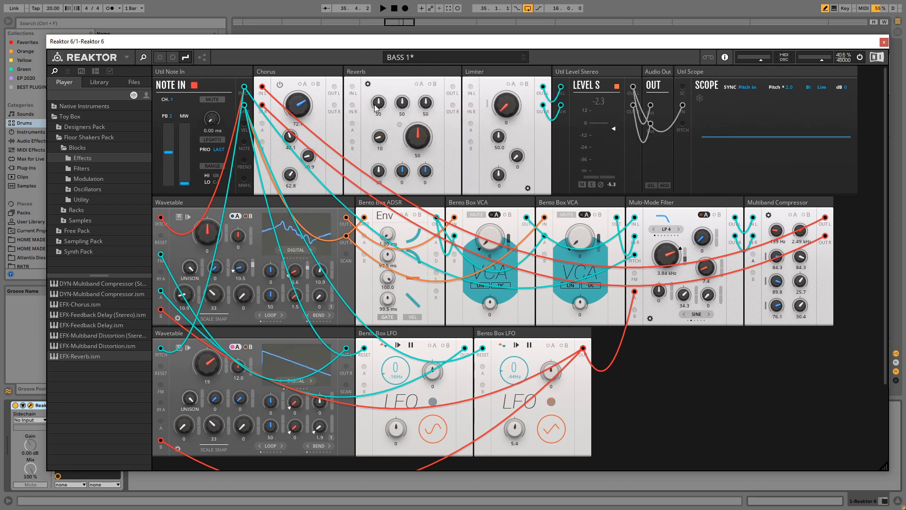
left_click_drag(335, 88, 353, 106)
left_click_drag(459, 88, 471, 106)
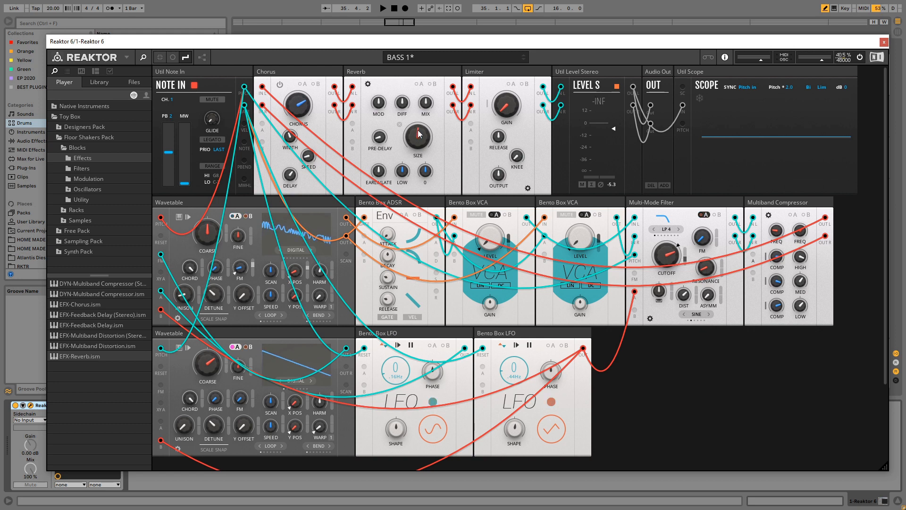
Step: Lower the Reverb's mix and set its size to 22.1
left_click_drag(426, 107, 423, 130)
left_click_drag(426, 106, 426, 126)
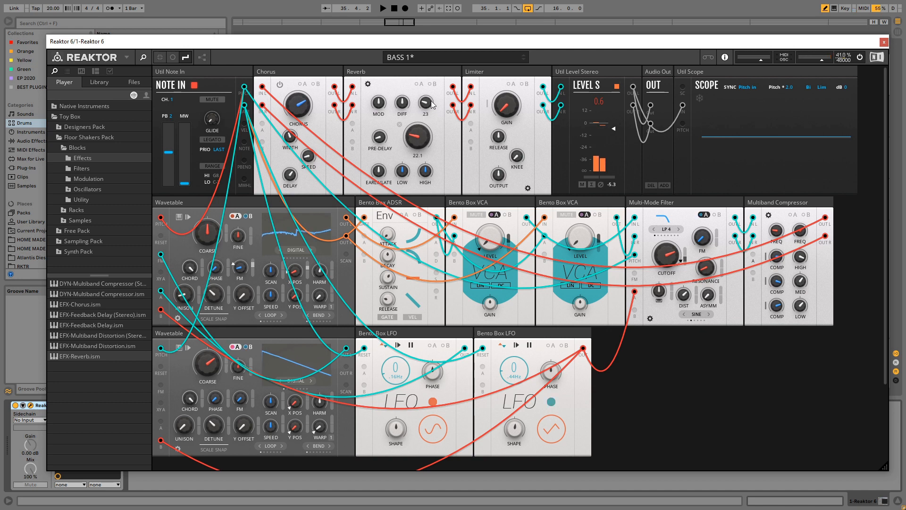
left_click_drag(426, 101, 427, 108)
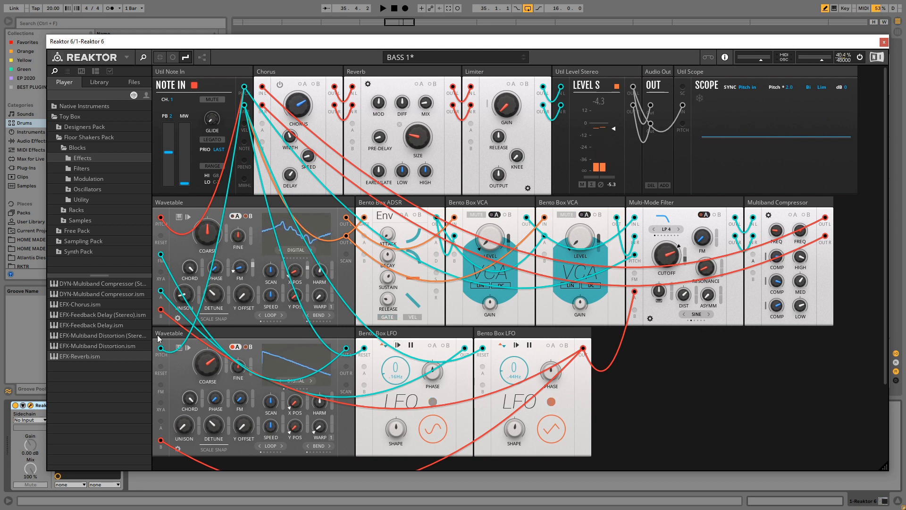
Step: Add the MOD-Multi-Breakpoint Envelope block to the rack after the second LFO
left_click(81, 169)
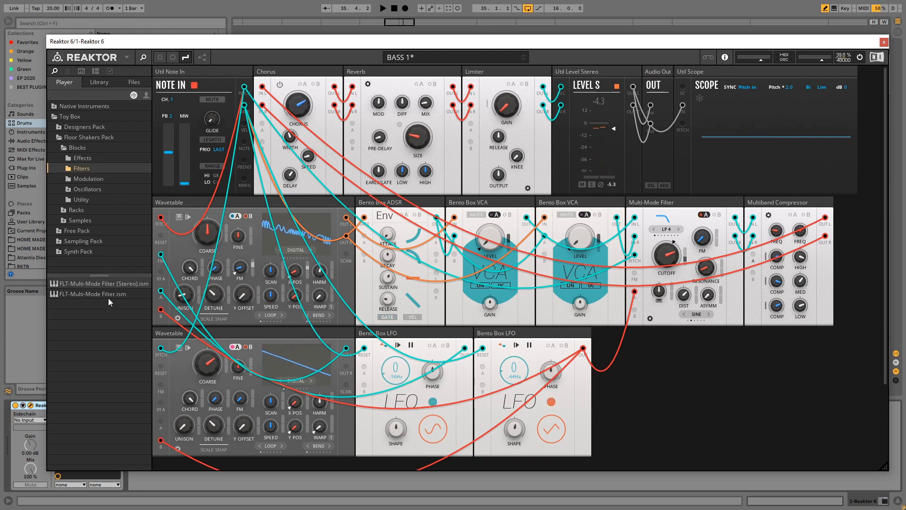
left_click(87, 181)
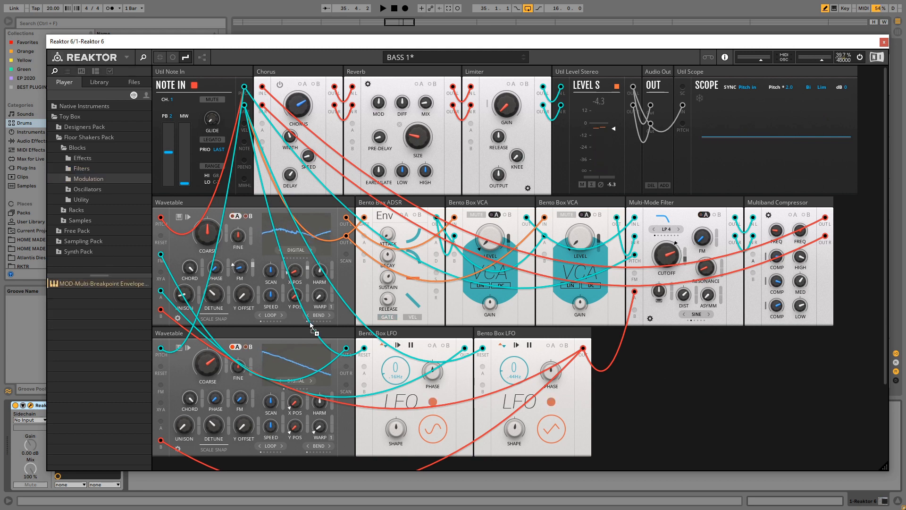
left_click_drag(310, 322, 692, 357)
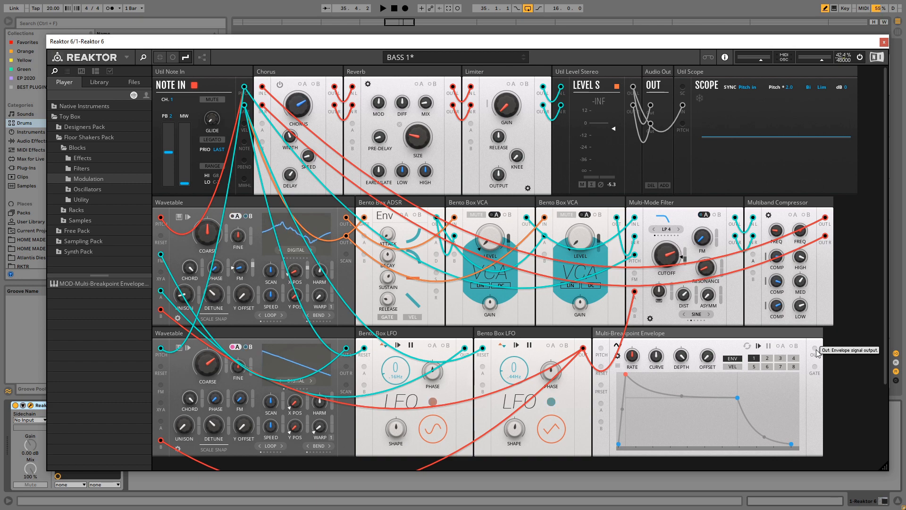
Step: Wire the Multi-Breakpoint Envelope's output to the Reverb's A input and use it to modulate the Reverb's mix
left_click_drag(815, 350, 352, 124)
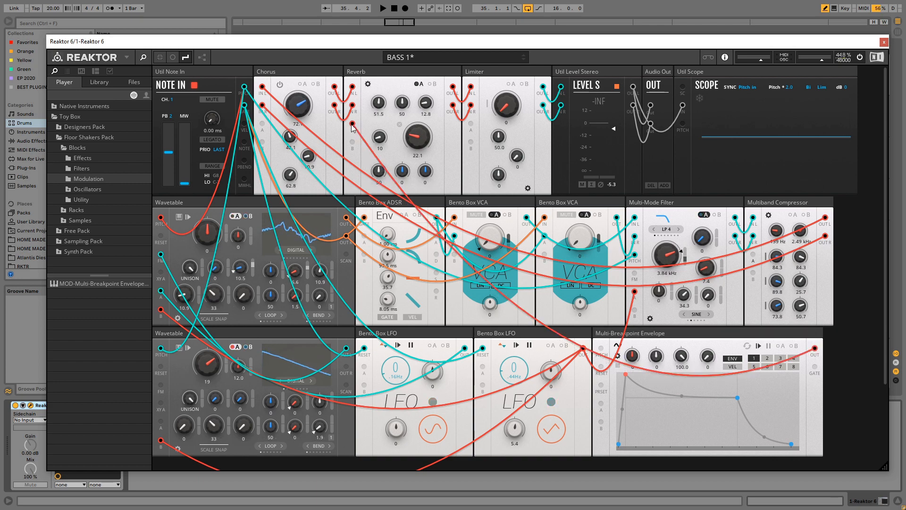
left_click(420, 84)
left_click_drag(426, 102, 447, 106)
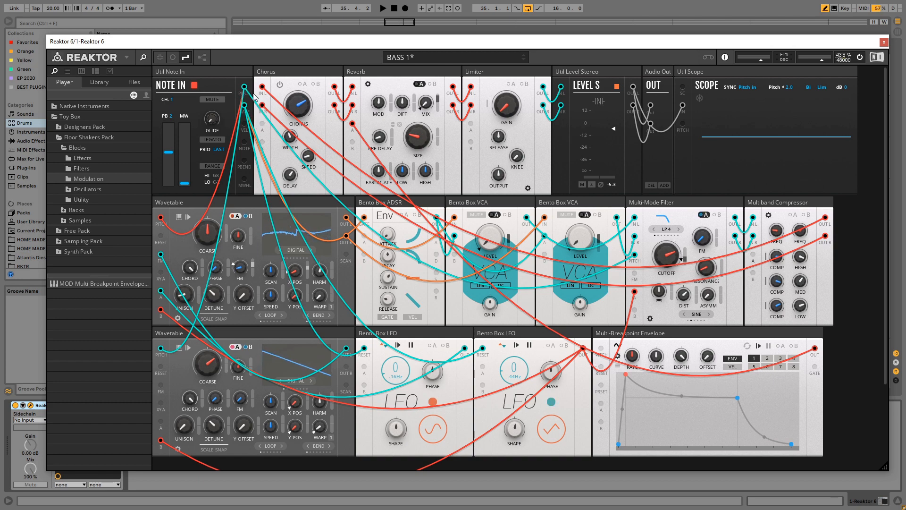
Step: Trigger the Multi-Breakpoint Envelope from Note In's gate output and move its peak breakpoint later for a slower attack
left_click_drag(245, 88, 601, 353)
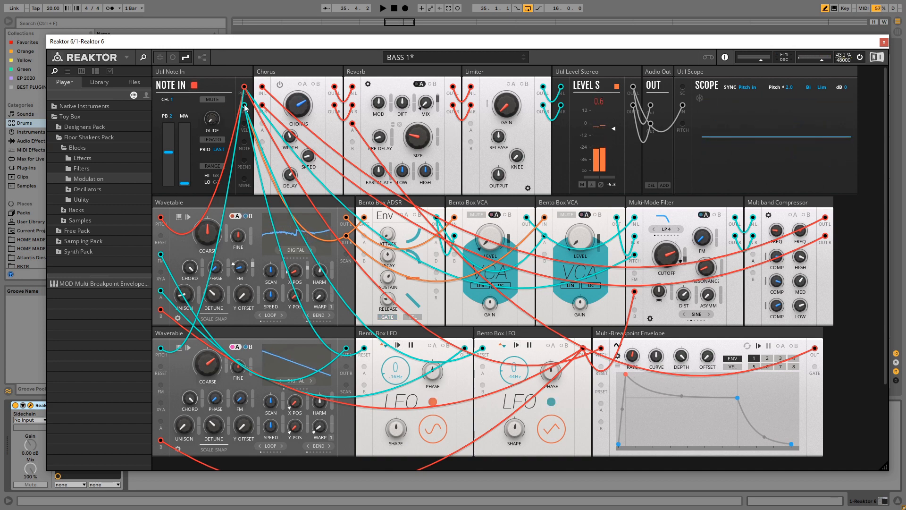
left_click_drag(244, 106, 609, 370)
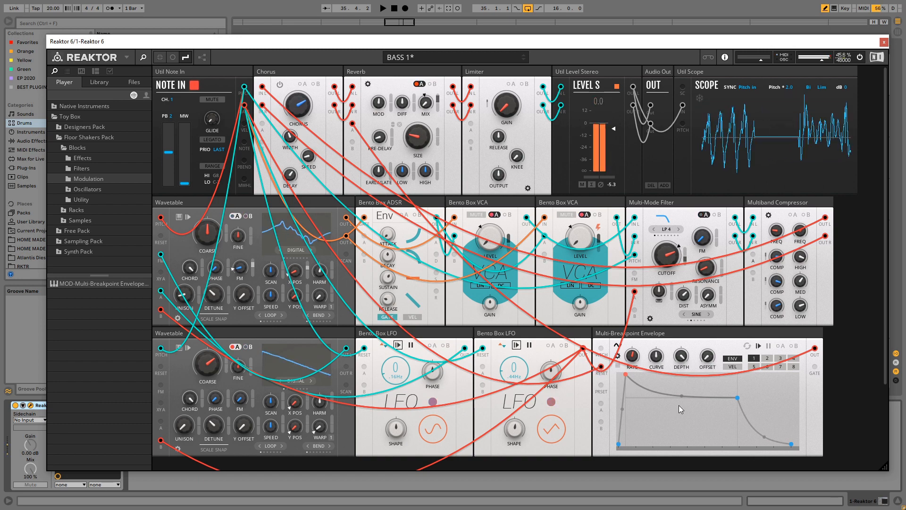
left_click_drag(629, 376, 693, 377)
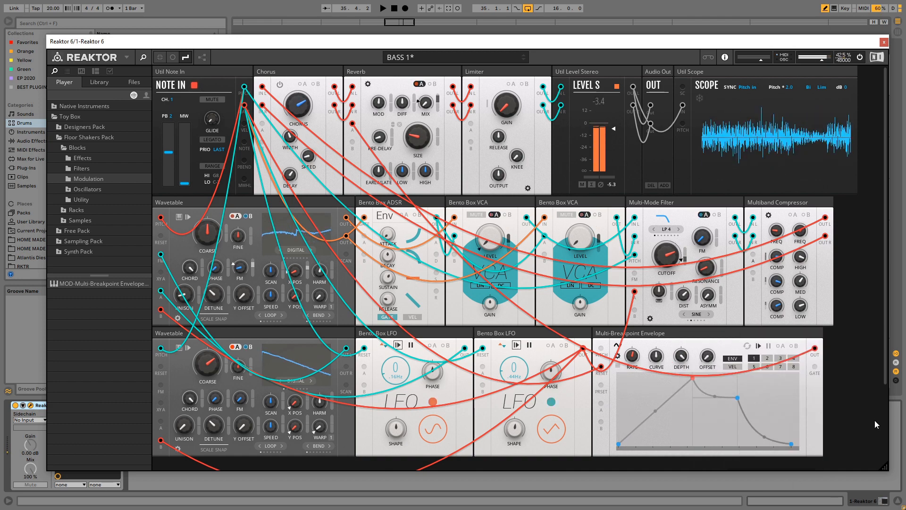
mouse_move(426, 107)
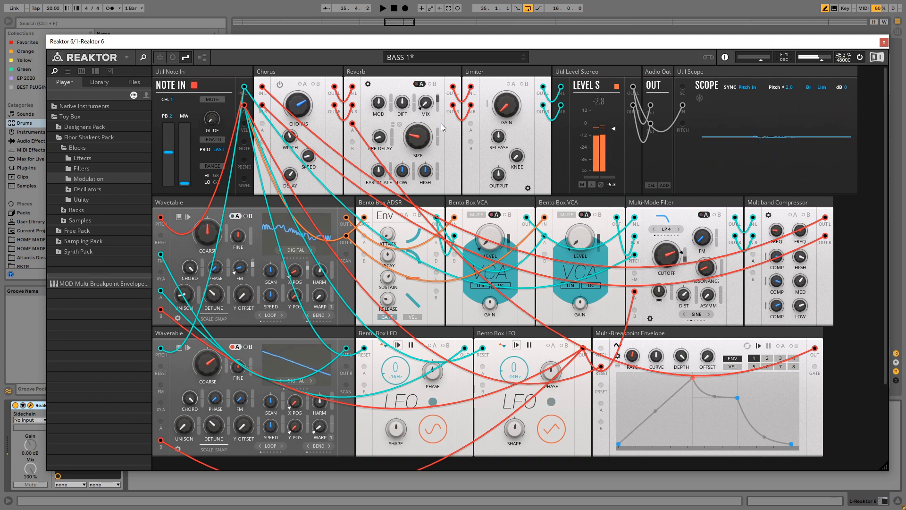
Step: Try the Multi-Breakpoint Envelope's presets 2, 3 and 4, and select preset 5
left_click(767, 359)
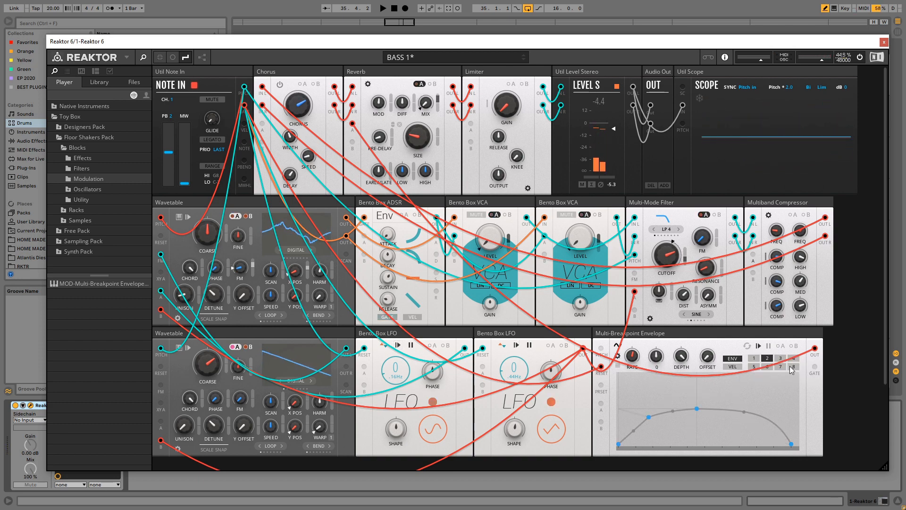
left_click(781, 358)
left_click(794, 359)
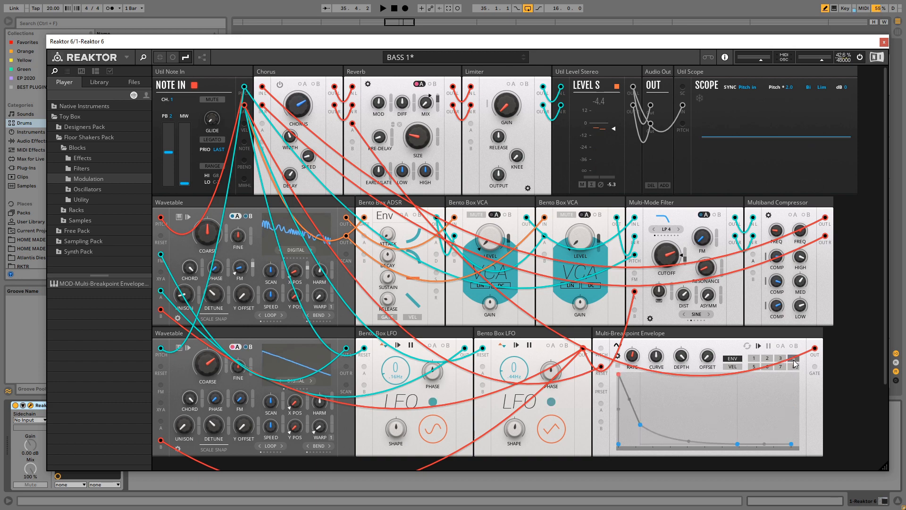
left_click(754, 366)
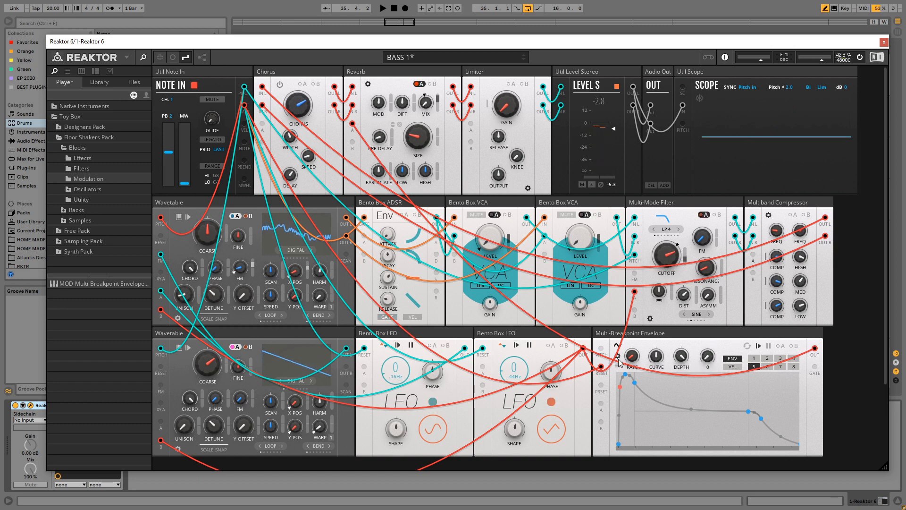
Step: Raise the Multi-Breakpoint Envelope's rate slightly and wire its output to the lower Wavetable's A input
left_click_drag(633, 362, 634, 354)
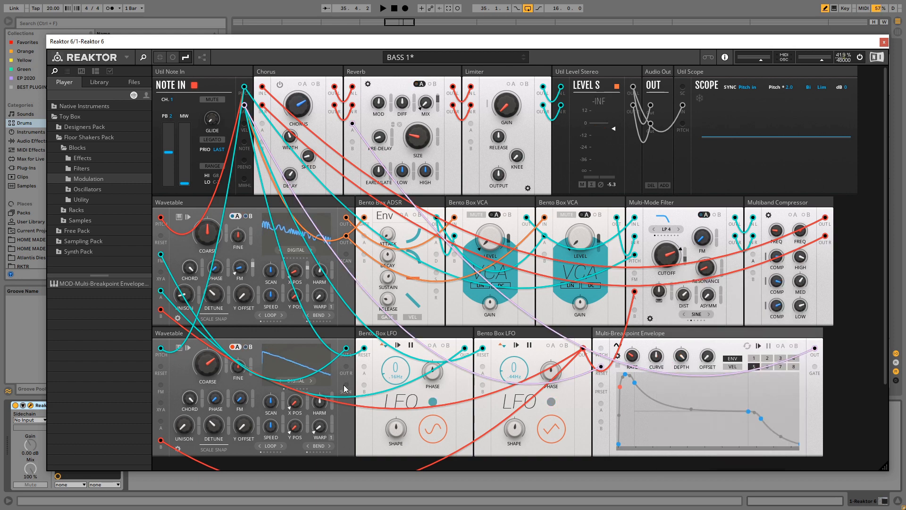
left_click_drag(814, 348, 161, 422)
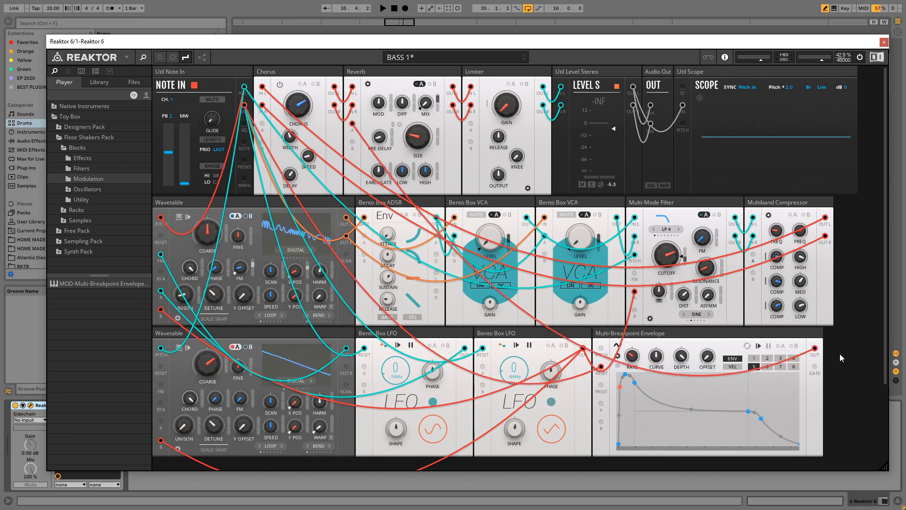
left_click_drag(814, 349, 161, 422)
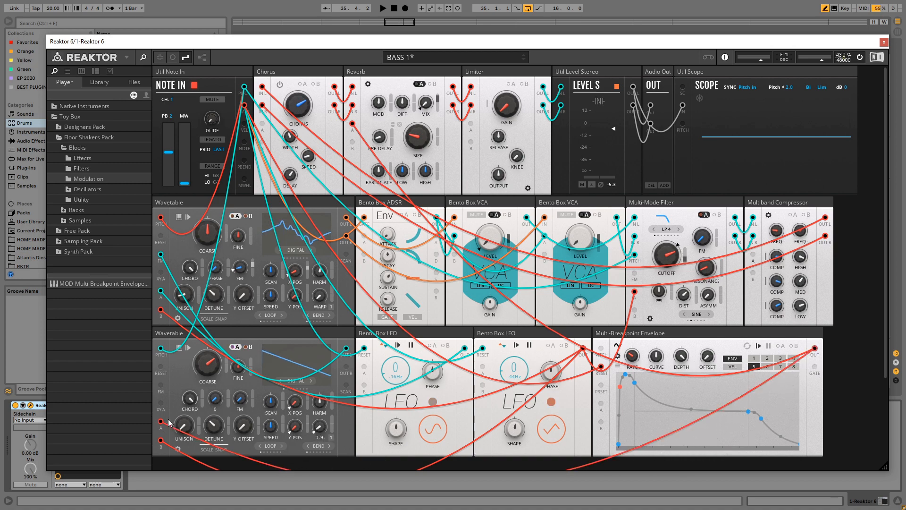
Step: Select modulation A on the lower Wavetable and set its modulation amount on the waveform-shaping knobs
left_click(235, 346)
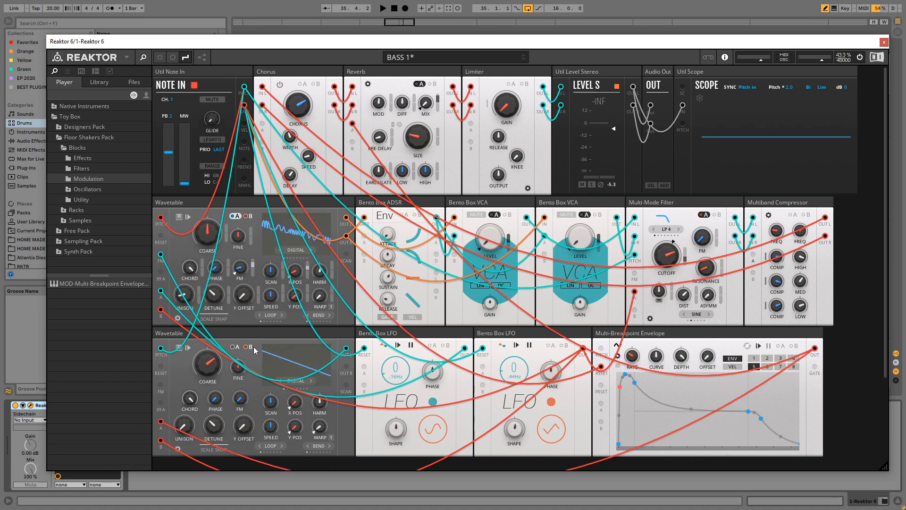
left_click(239, 347)
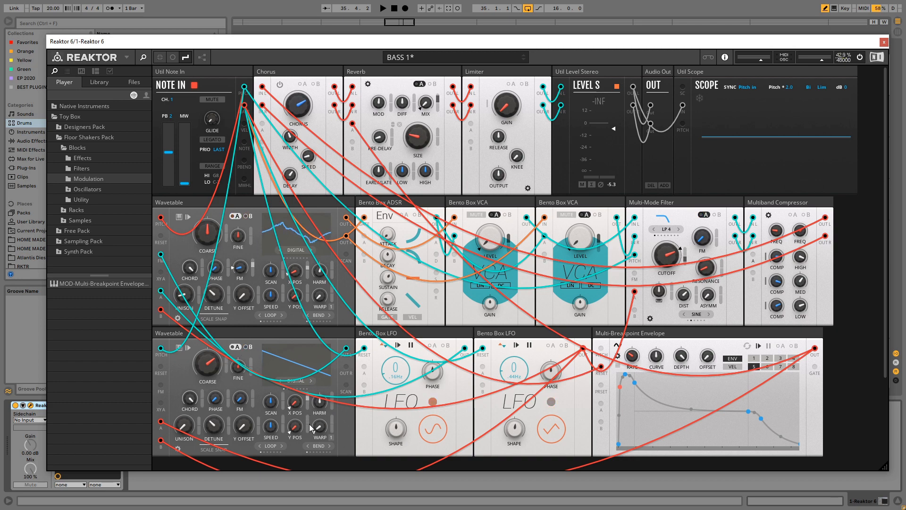
left_click_drag(310, 408, 332, 429)
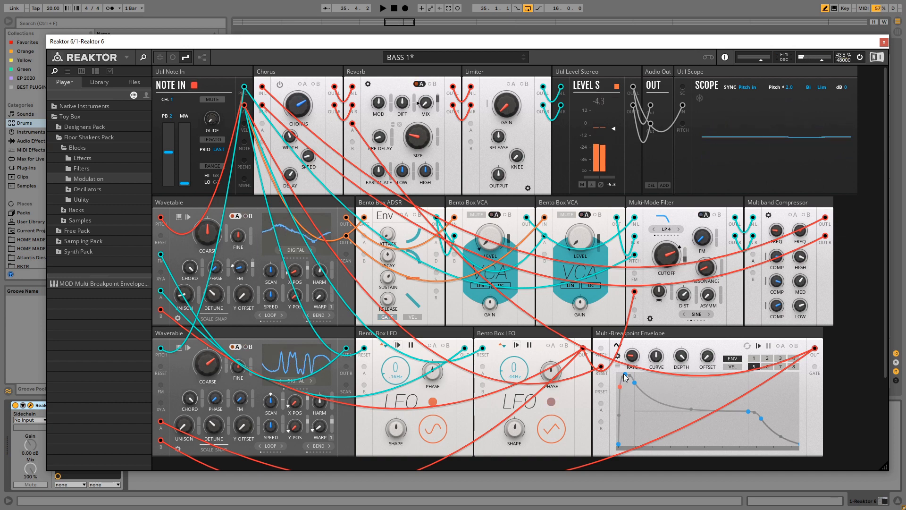
Step: Move the Multi-Breakpoint Envelope's early breakpoints later for a slower attack, and try its preset 6 instead
left_click_drag(621, 385, 706, 387)
left_click_drag(633, 375, 648, 400)
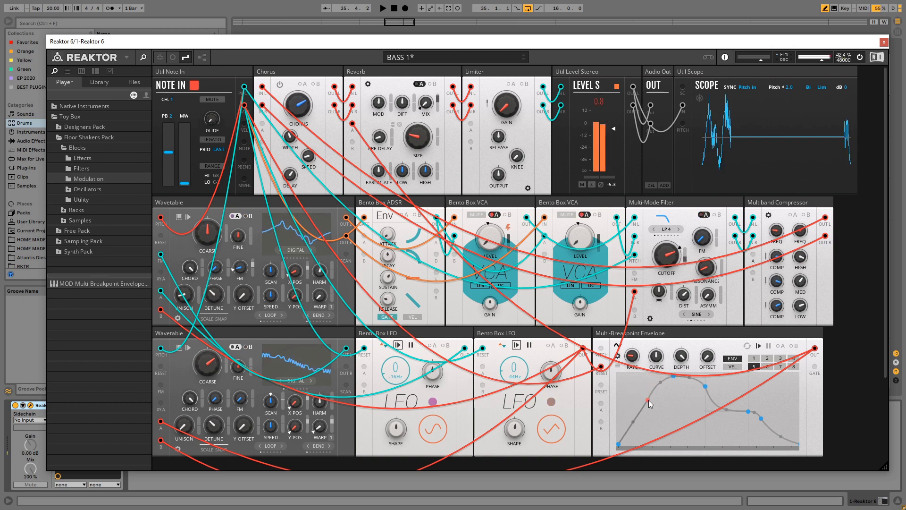
left_click(767, 367)
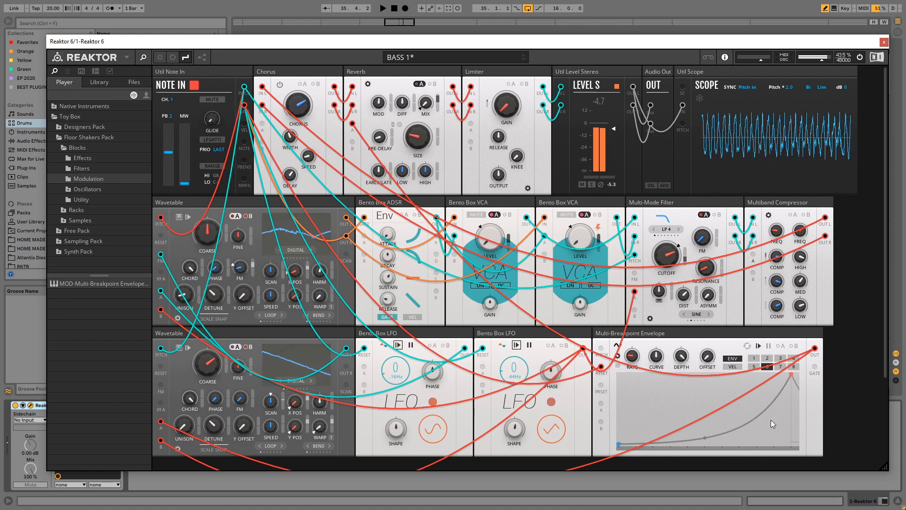
mouse_move(767, 433)
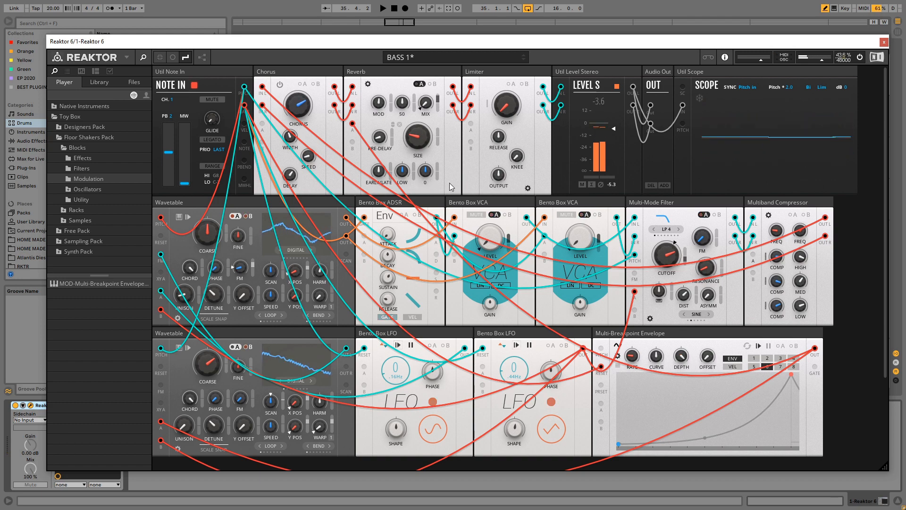
Step: Hide the wires, switch the Multi-Mode Filter to BP 4 and lower its cutoff
mouse_move(294, 241)
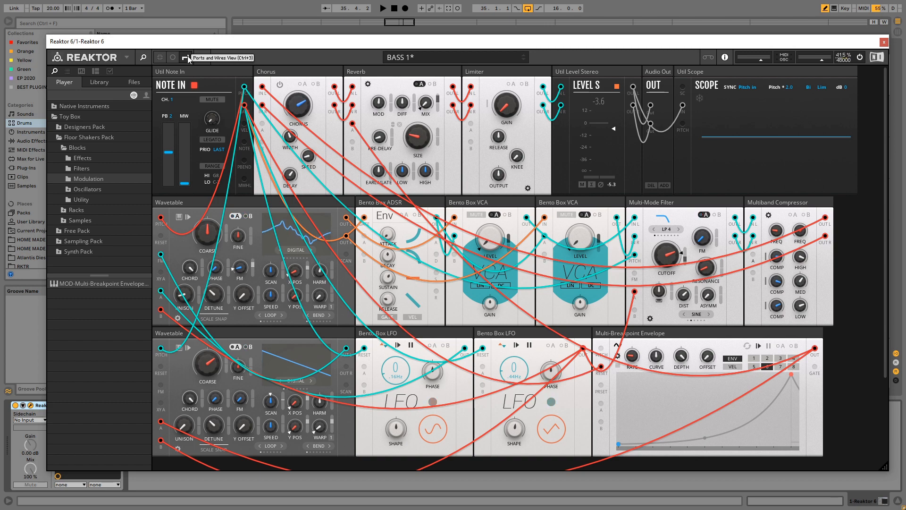
left_click(173, 56)
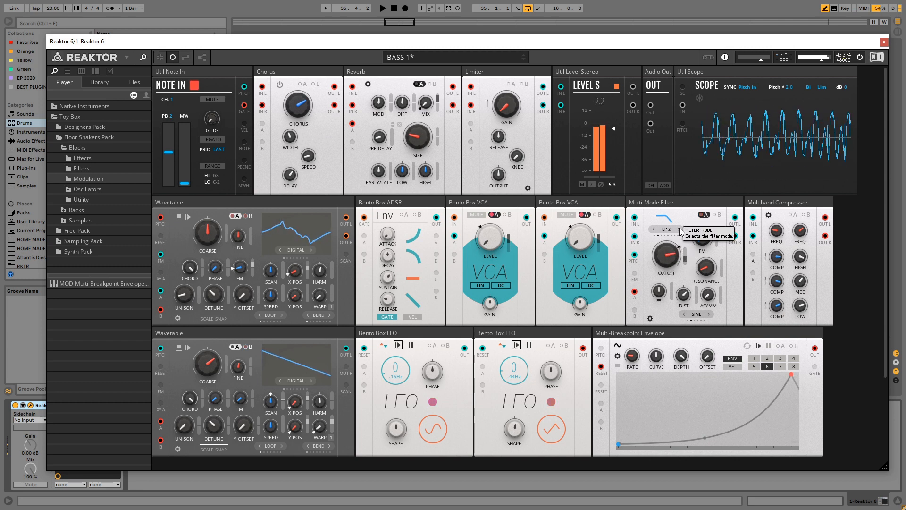
left_click(680, 229)
left_click_drag(669, 252, 668, 303)
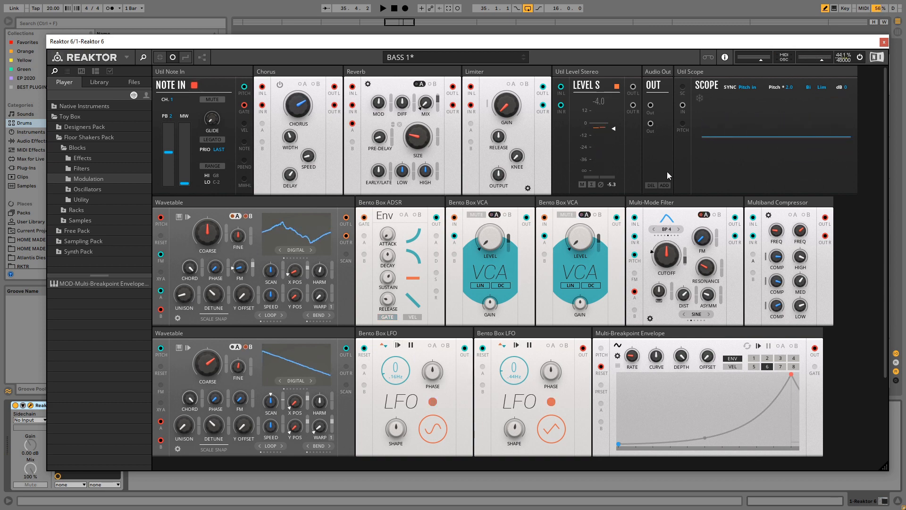
Step: Close the instrument window, select track 2 and open its Reaktor 6 instrument
left_click(883, 42)
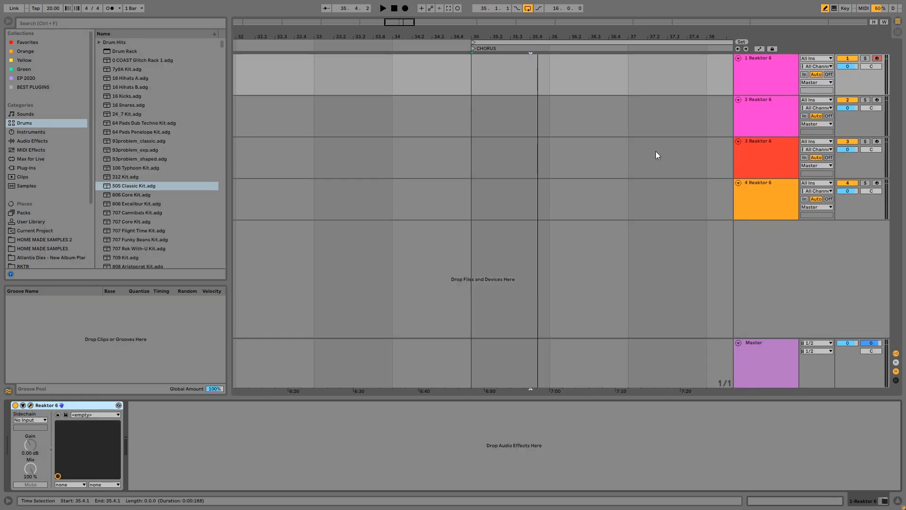
left_click(781, 108)
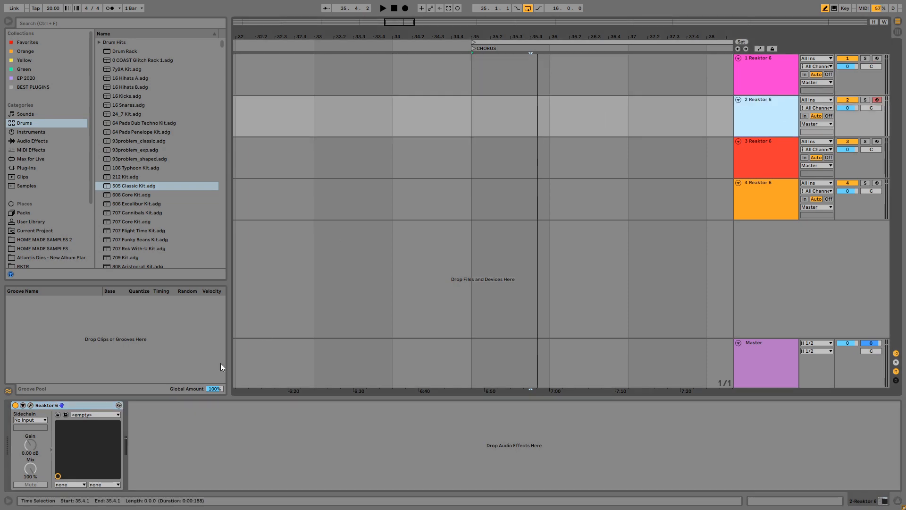
left_click(31, 405)
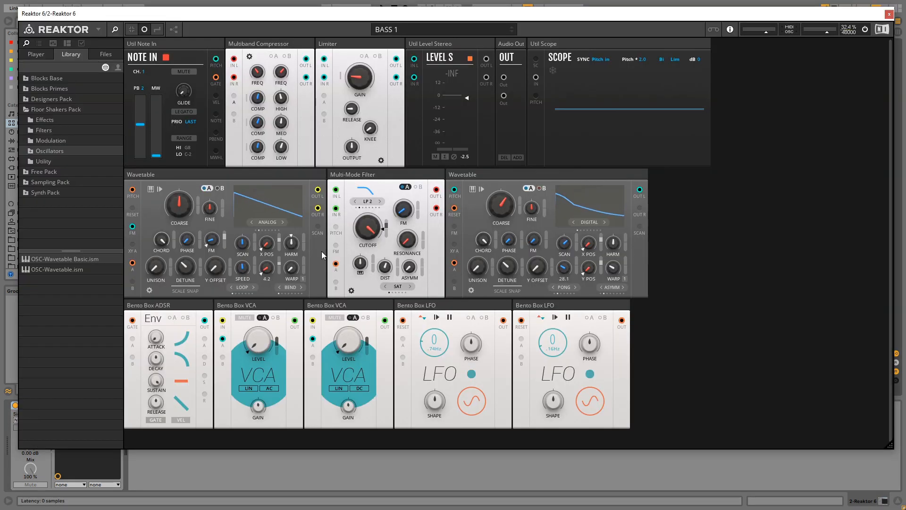
Step: Check the BASS 1 patch's wiring, hide the wires again and set the two LFOs' rates to .99 Hz and .61 Hz
left_click(157, 29)
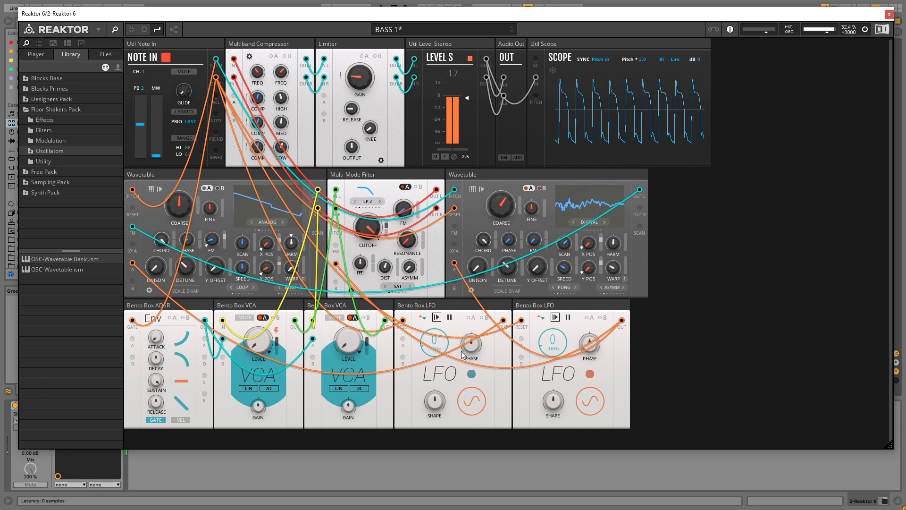
left_click(145, 29)
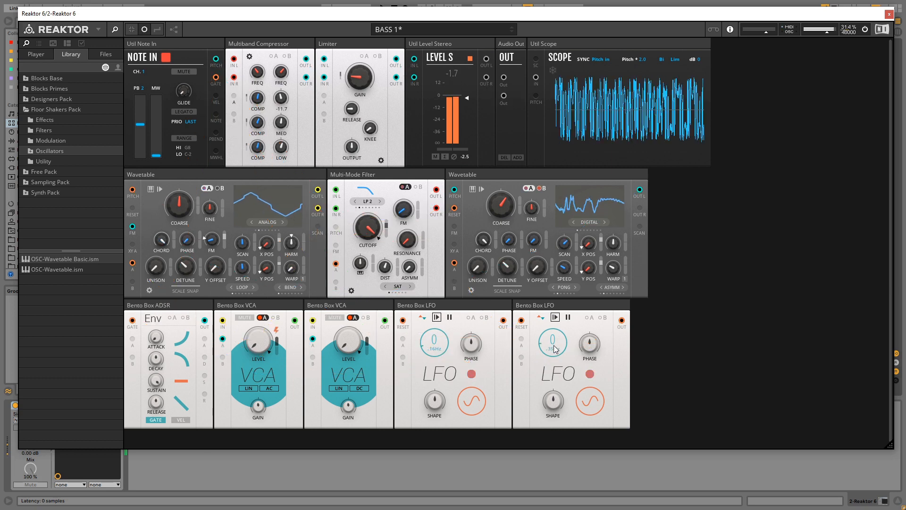
left_click_drag(559, 346, 558, 335)
left_click_drag(438, 348, 443, 328)
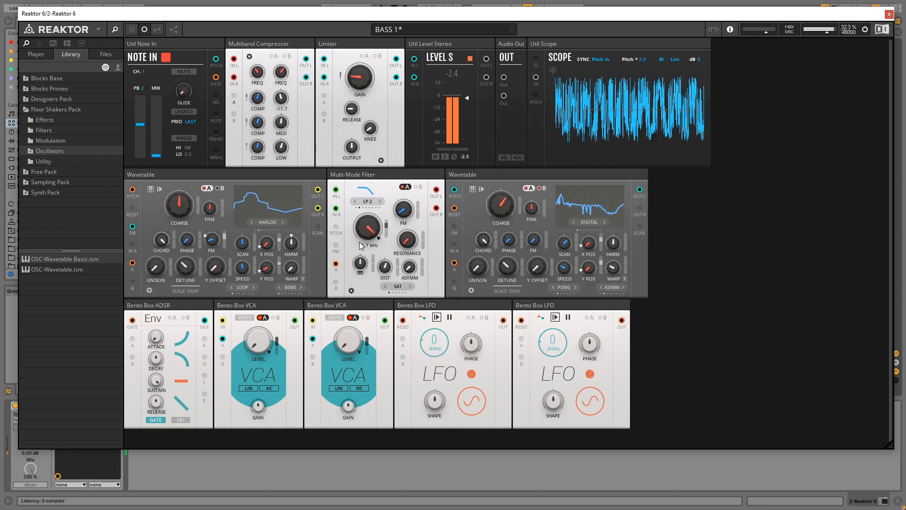
Step: Step the first Wavetable through its built-in tables, including FM, SYNTHS, DRUMS and USER
left_click(280, 222)
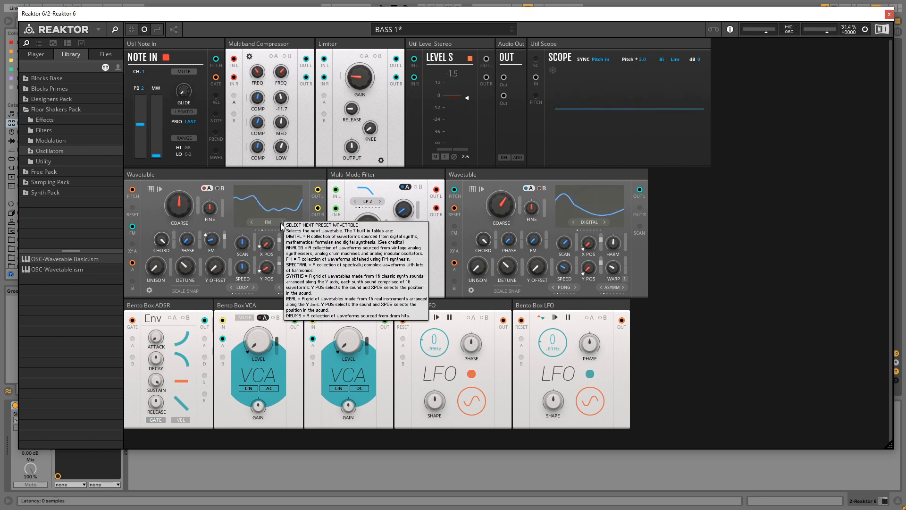
left_click(281, 222)
left_click(281, 223)
left_click(281, 222)
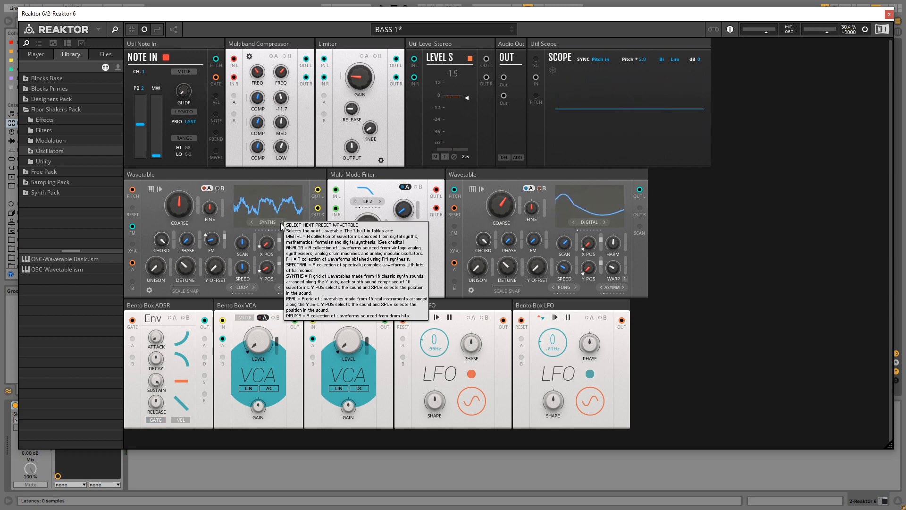
left_click(281, 223)
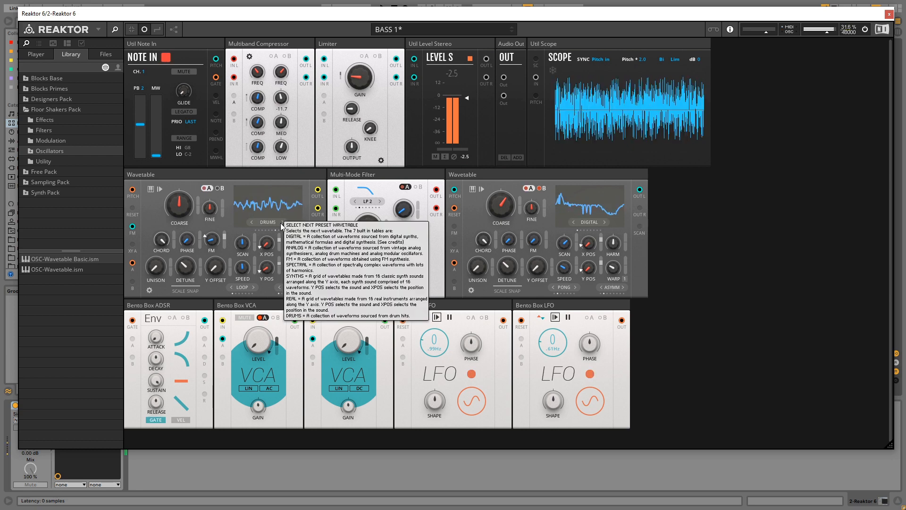
left_click(282, 223)
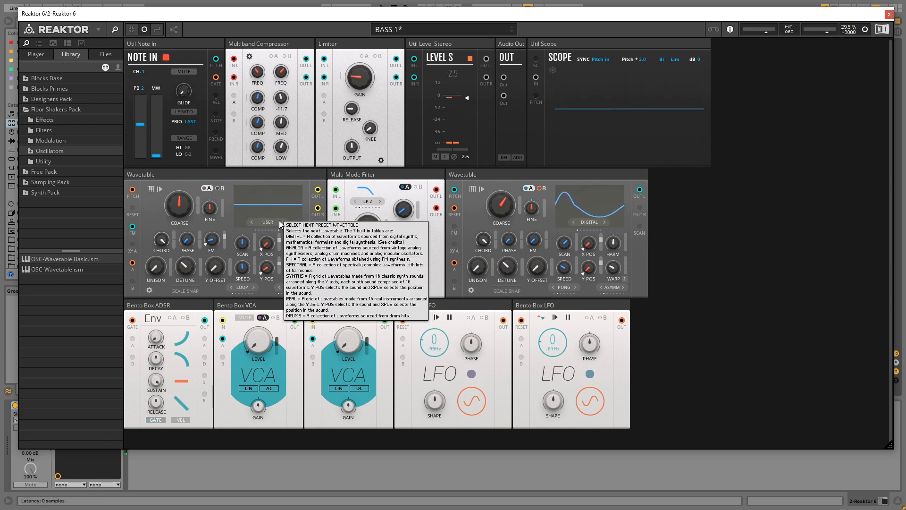
left_click(282, 223)
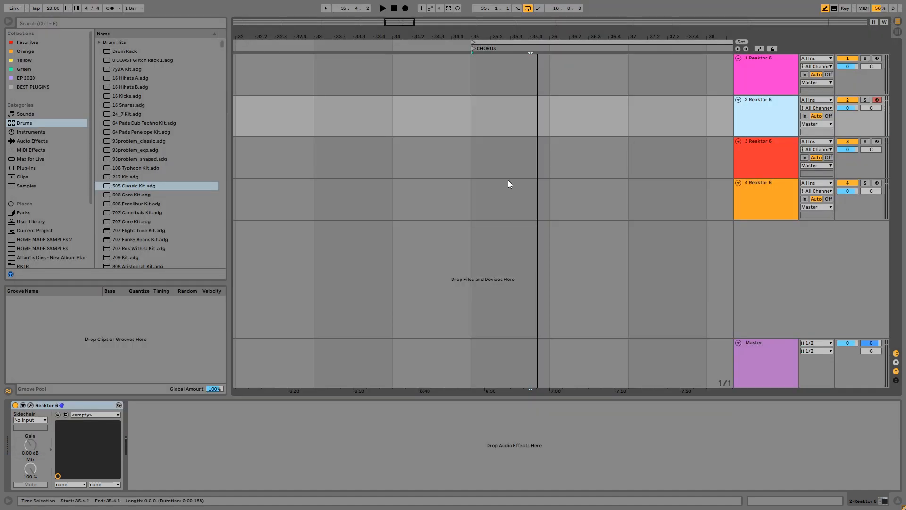
Step: Select track 3 and open its Reaktor 6 instrument with the FM 2 COOL rack
left_click(758, 154)
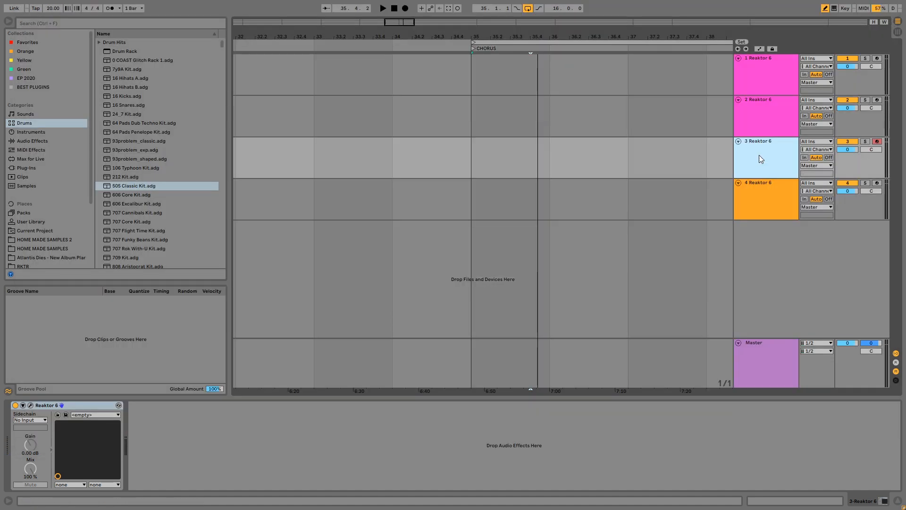
left_click(31, 405)
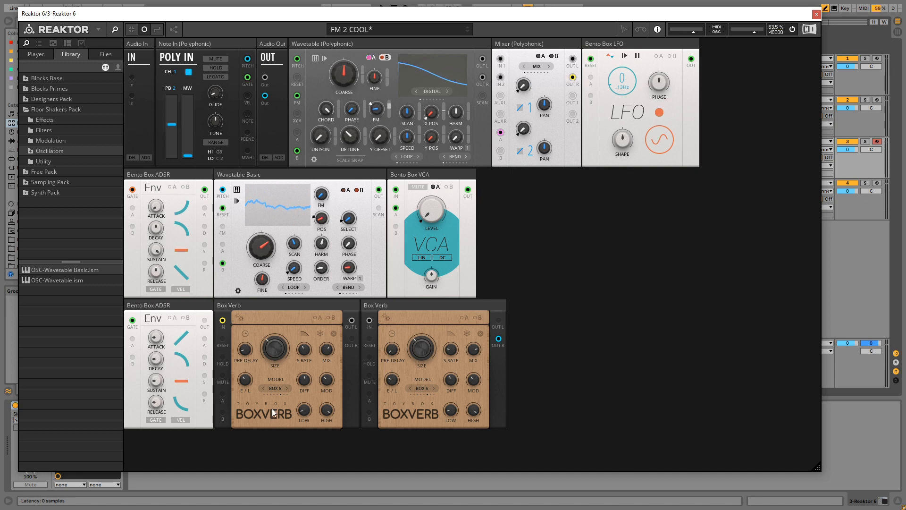
Step: Browse the Synth Pack's Effects, Modulation, Oscillators and Synth folders in the library
left_click(38, 192)
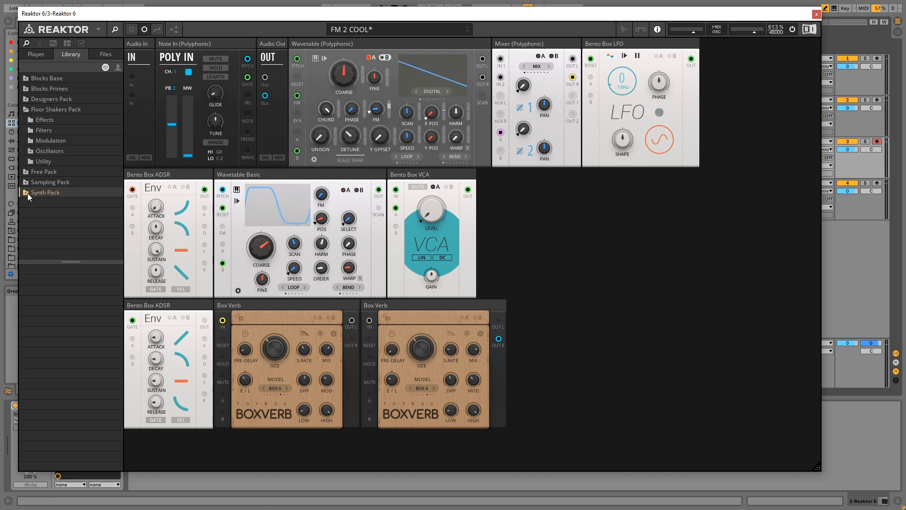
left_click(26, 193)
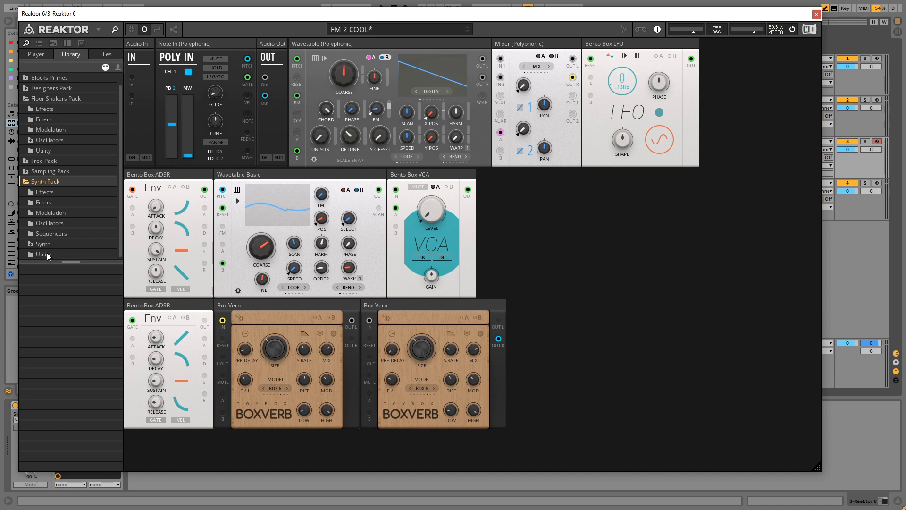
left_click(40, 192)
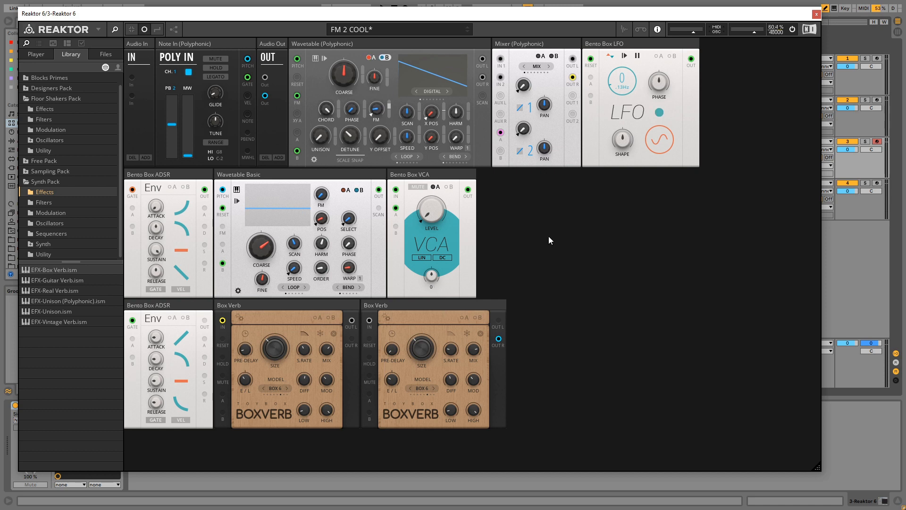
left_click(53, 211)
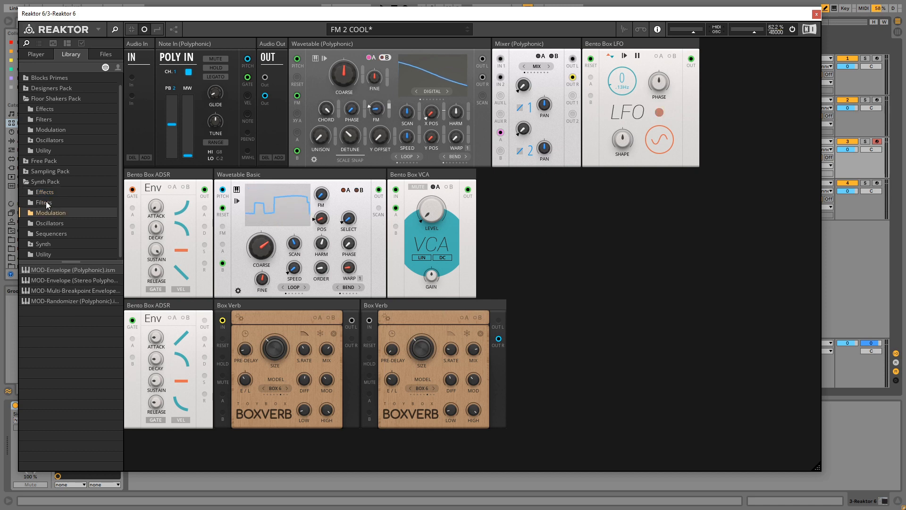
left_click(53, 224)
left_click(56, 241)
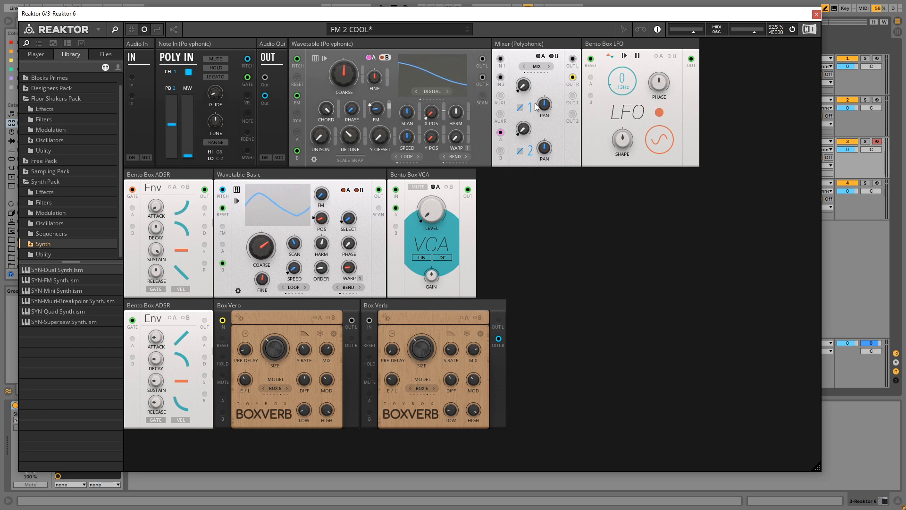
Step: Show the wires, lower the Wavetable Basic's coarse tuning and sweep the polyphonic Wavetable's coarse tuning down and back up
left_click(364, 44)
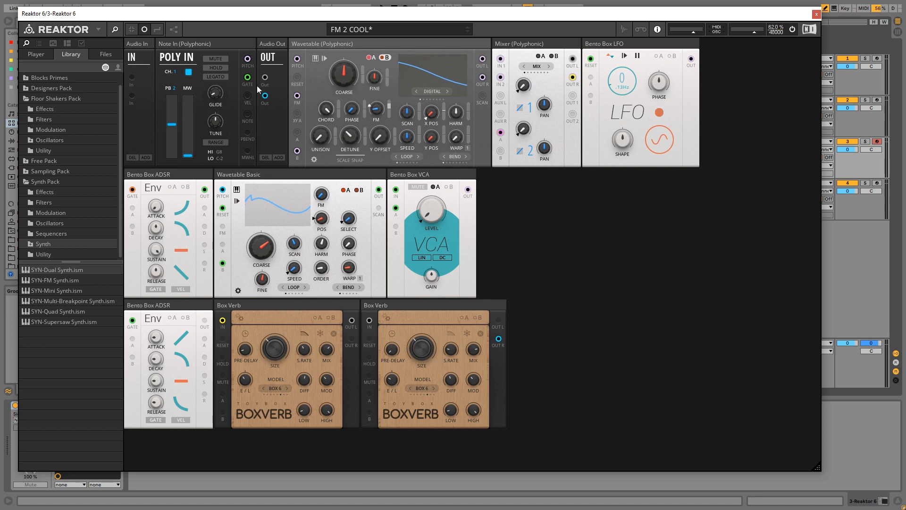
left_click(158, 30)
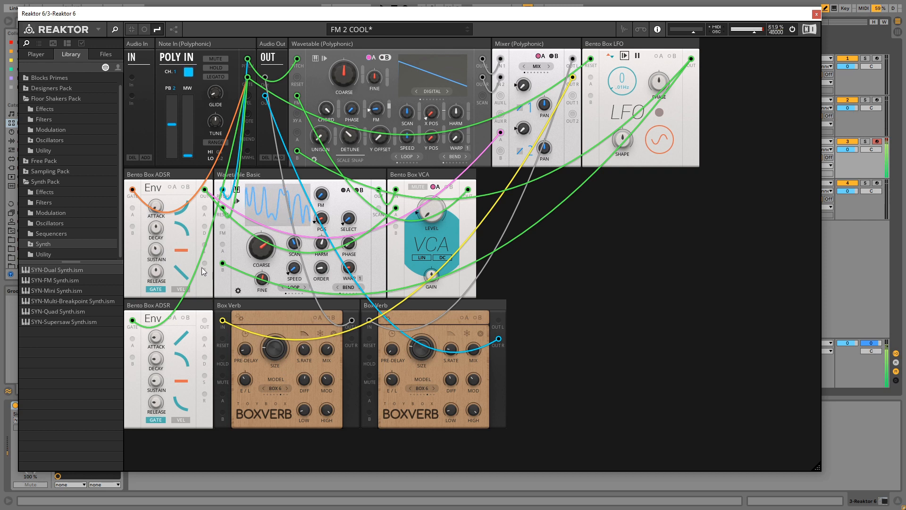
left_click_drag(264, 262, 268, 293)
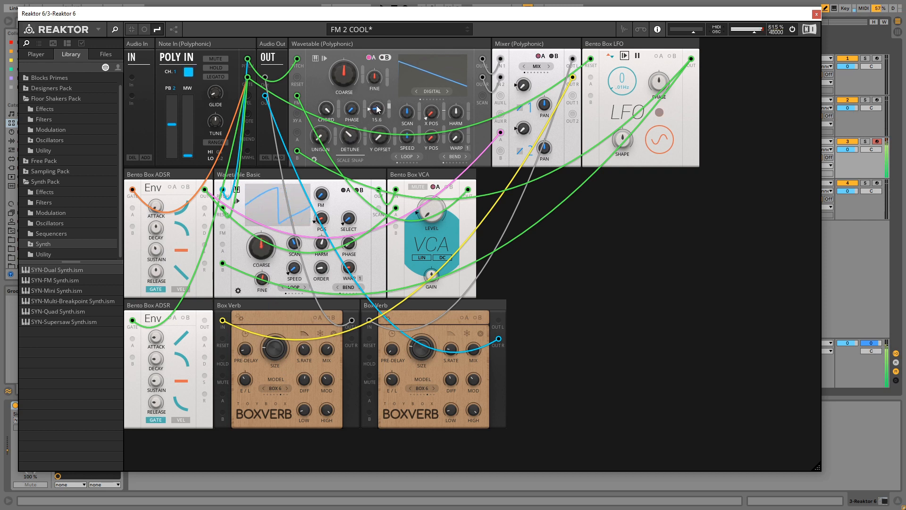
left_click_drag(346, 73, 349, 97)
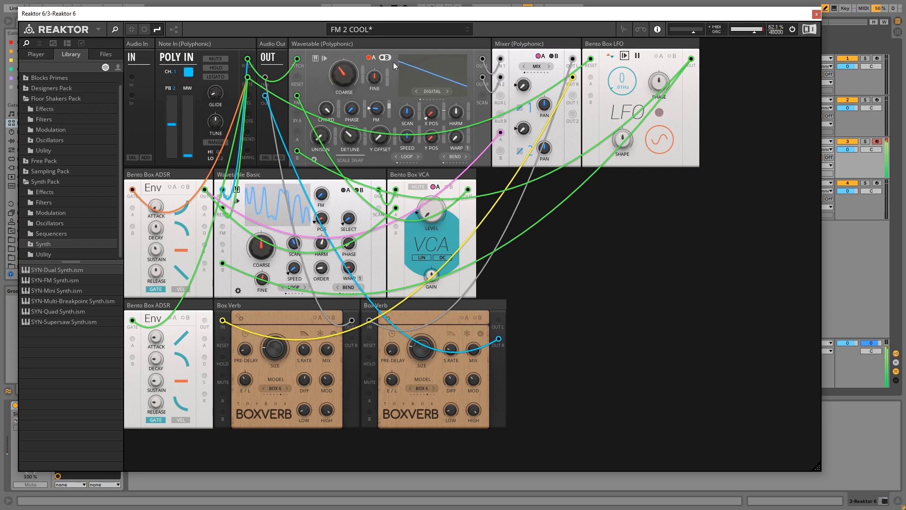
left_click_drag(345, 95, 355, 46)
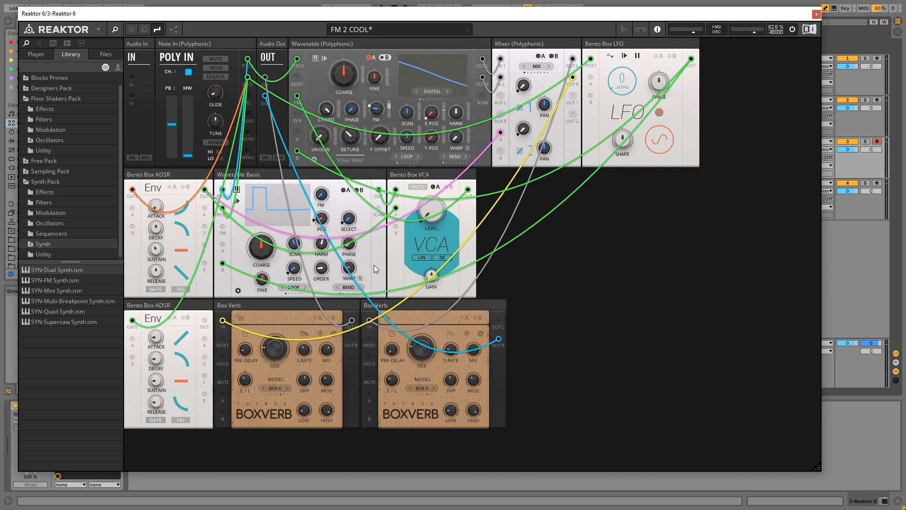
Step: Toggle Hold on the first BoxVerb and adjust its Size and Mix, along with the second BoxVerb's S.Rate
mouse_move(351, 174)
left_click(320, 334)
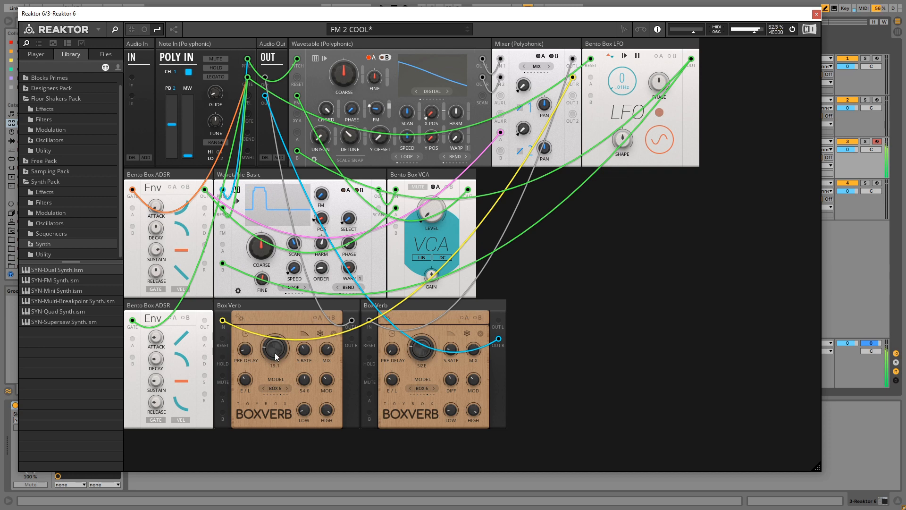
left_click_drag(276, 353, 276, 344)
mouse_move(327, 345)
left_click_drag(327, 345, 327, 343)
left_click_drag(455, 349, 451, 338)
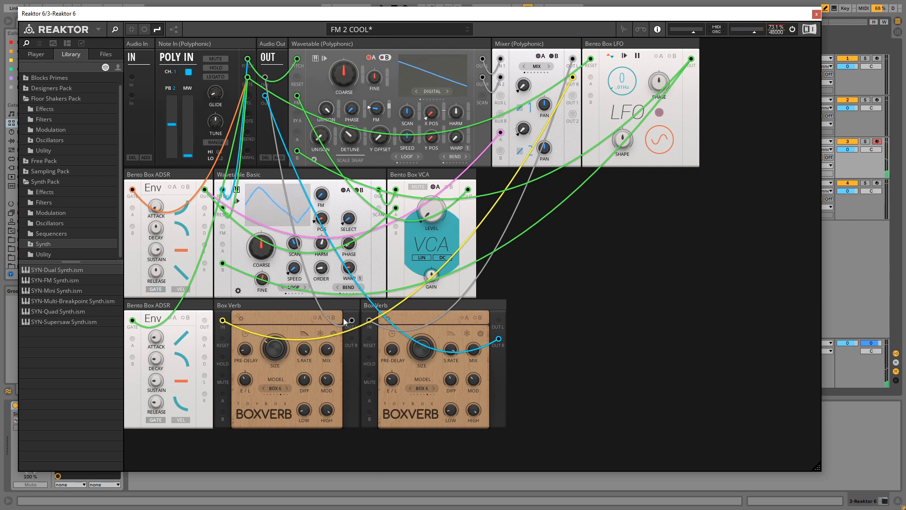
Step: Toggle the reverb tail Hold on both BoxVerbs and adjust the first one's Size and Pre-Delay
left_click(320, 334)
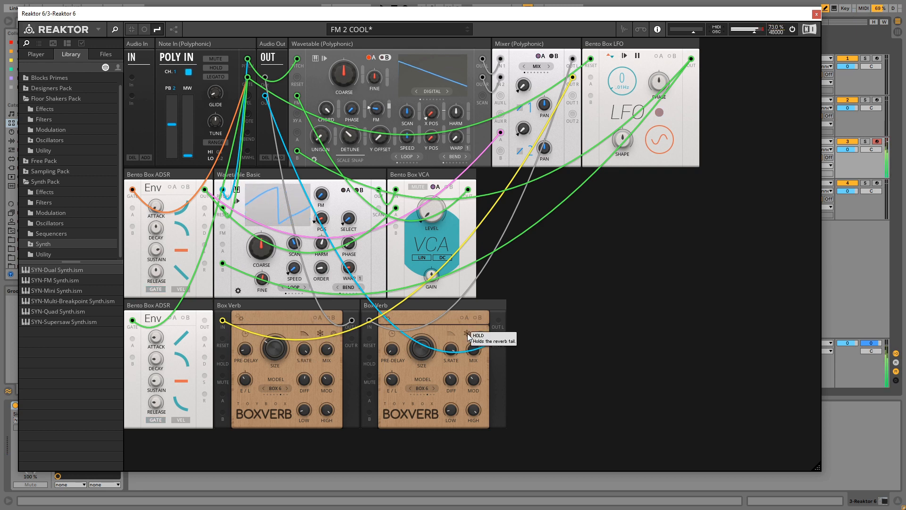
left_click(468, 334)
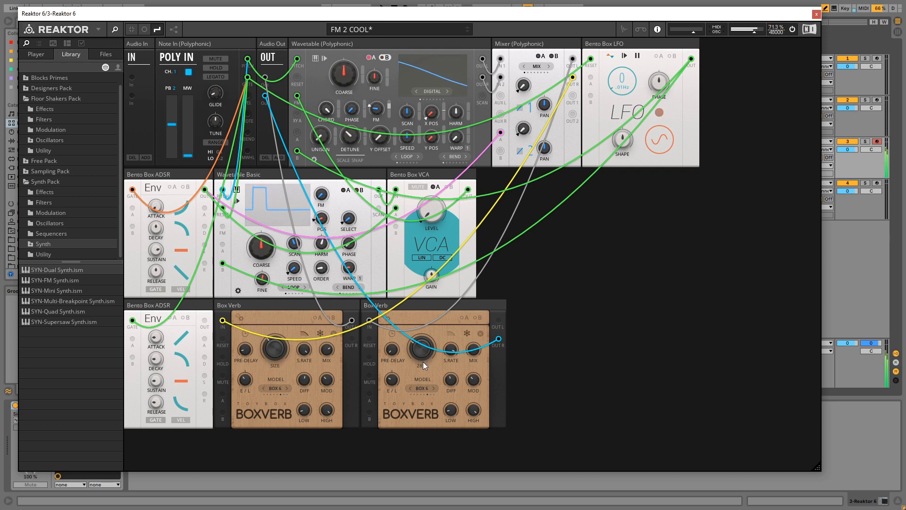
scroll(423, 362, "down", 2)
left_click_drag(279, 347, 310, 350)
left_click_drag(248, 352, 249, 344)
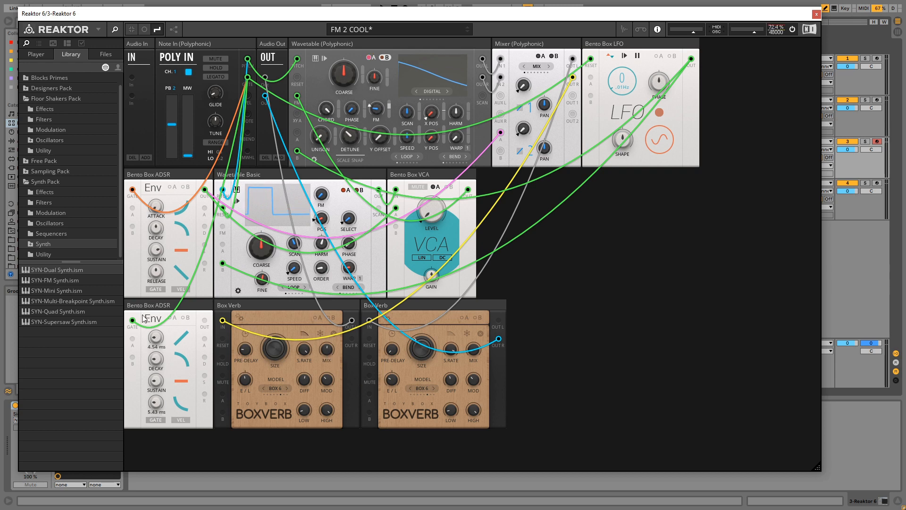
Step: Collapse the Synth Pack and Floor Shakers Pack in the library and expand the Sampling Pack's folders
left_click(26, 181)
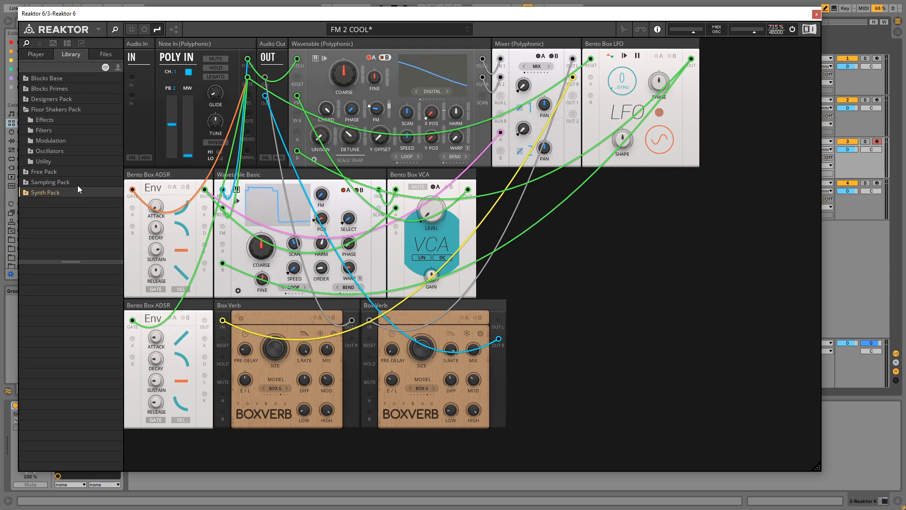
left_click(22, 182)
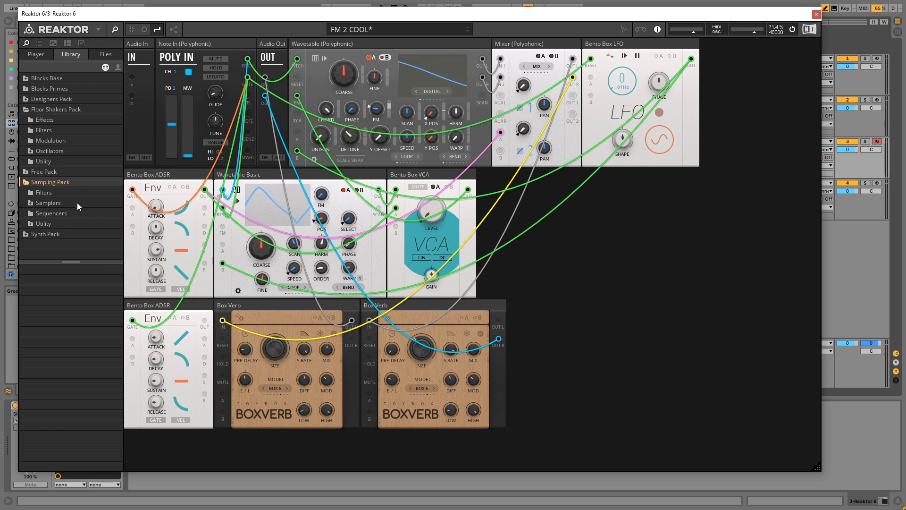
left_click(27, 110)
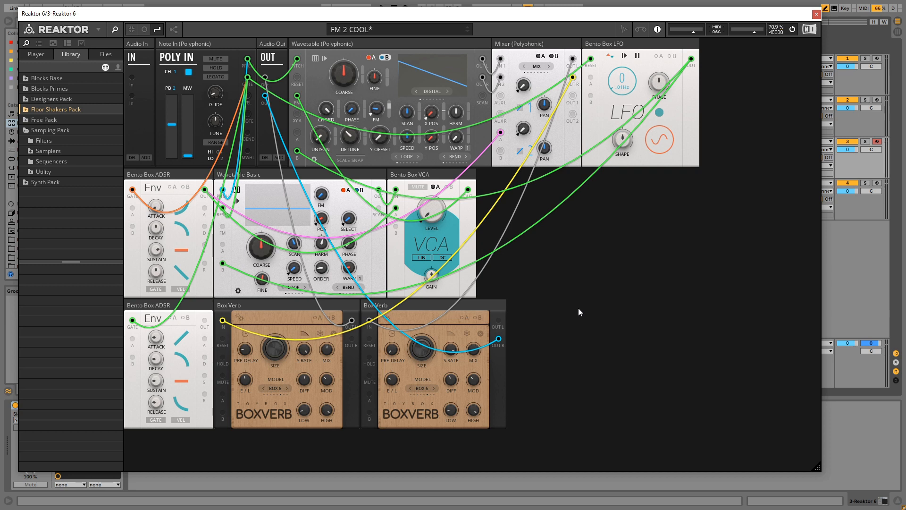
Step: Close the Reaktor 6 instrument window and take Ableton Live out of full-screen mode
left_click(816, 13)
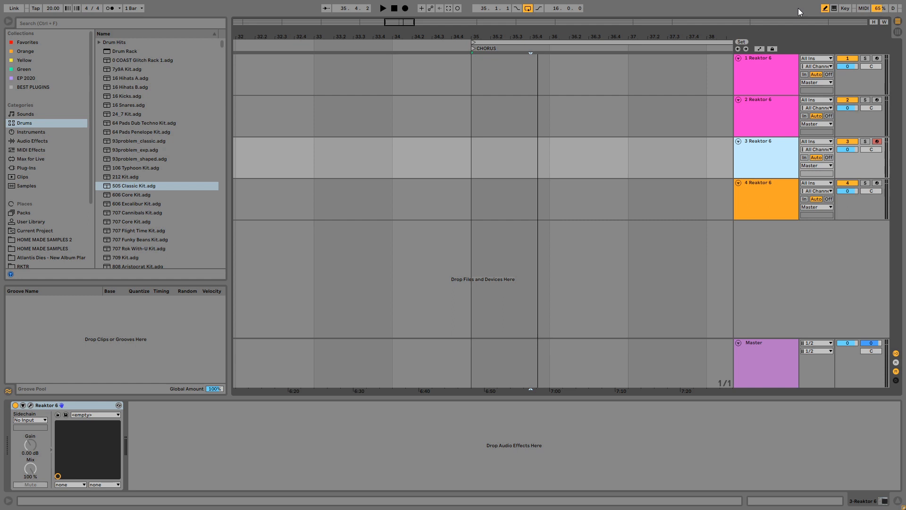
key("F11")
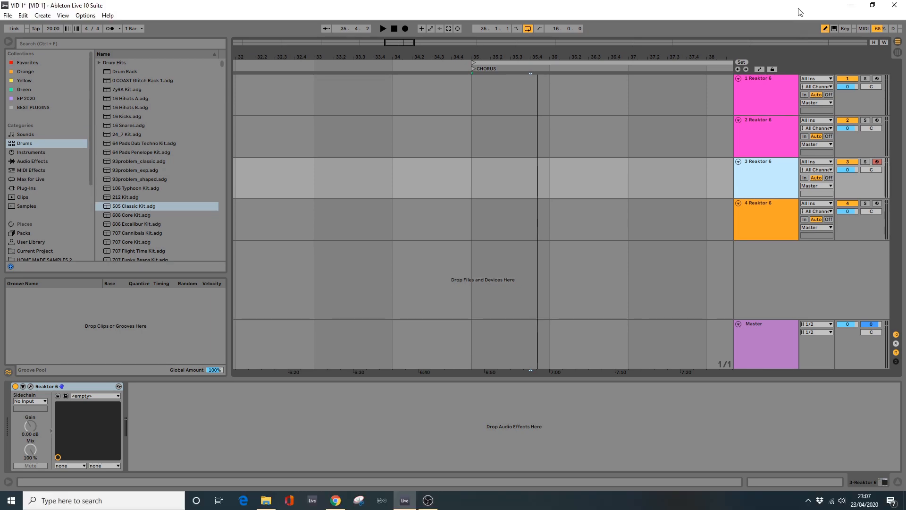